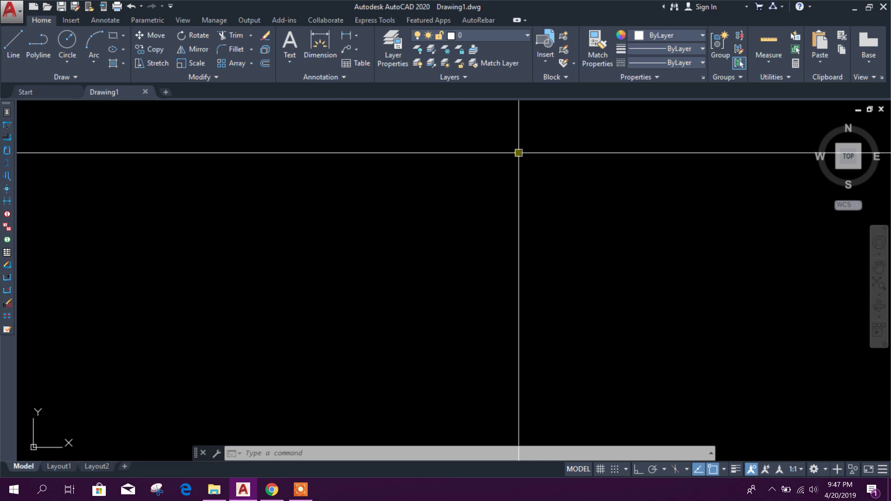
- Switch from the empty Drawing1 in AutoCAD to the Chrome browser
{"action": "left_click", "coordinate": [272, 489]}
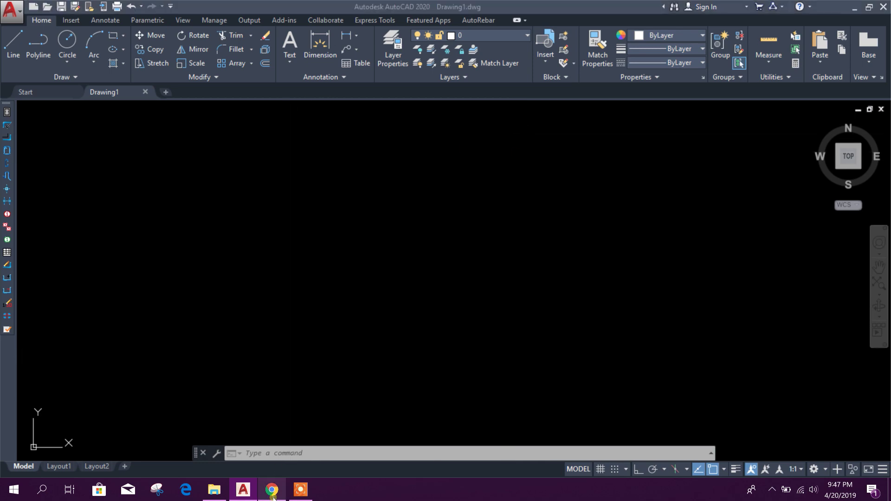
- Search Google for 'autodesk app store' and open the App Store result in a new tab
{"action": "left_click", "coordinate": [367, 243]}
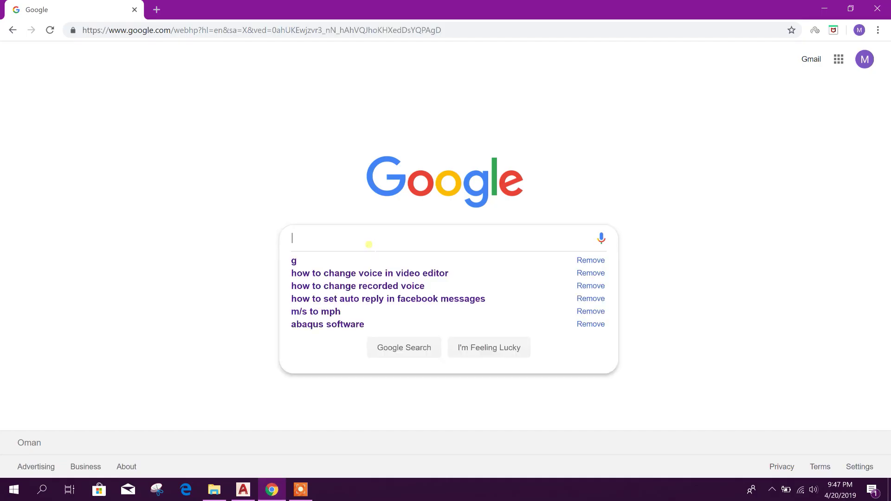
{"action": "type", "text": "autodesk App"}
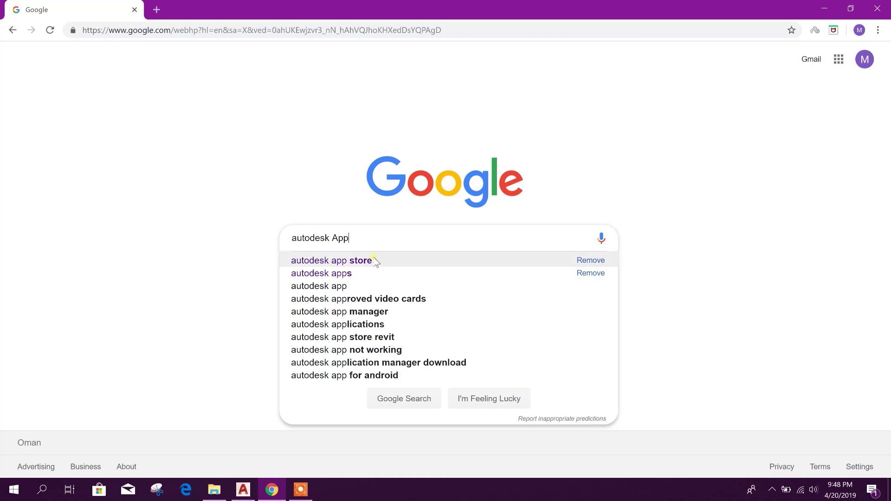
{"action": "left_click", "coordinate": [373, 259]}
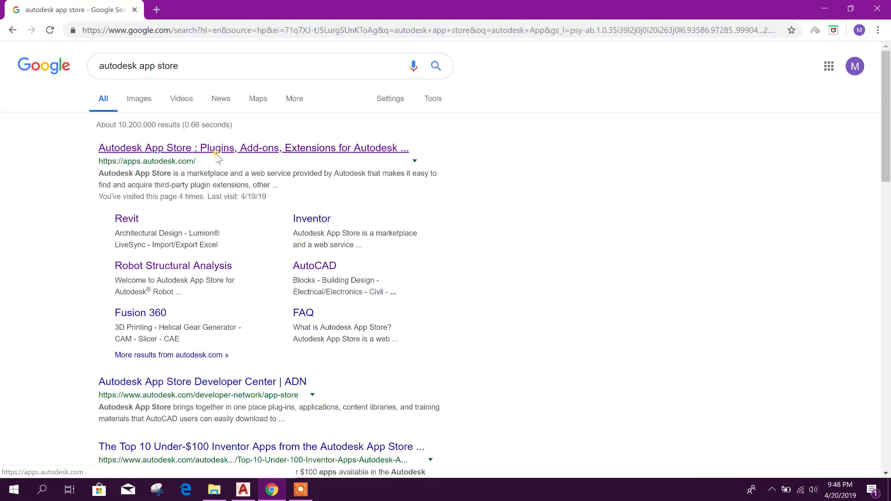
{"action": "right_click", "coordinate": [213, 152]}
{"action": "left_click", "coordinate": [244, 163]}
{"action": "left_click", "coordinate": [212, 10]}
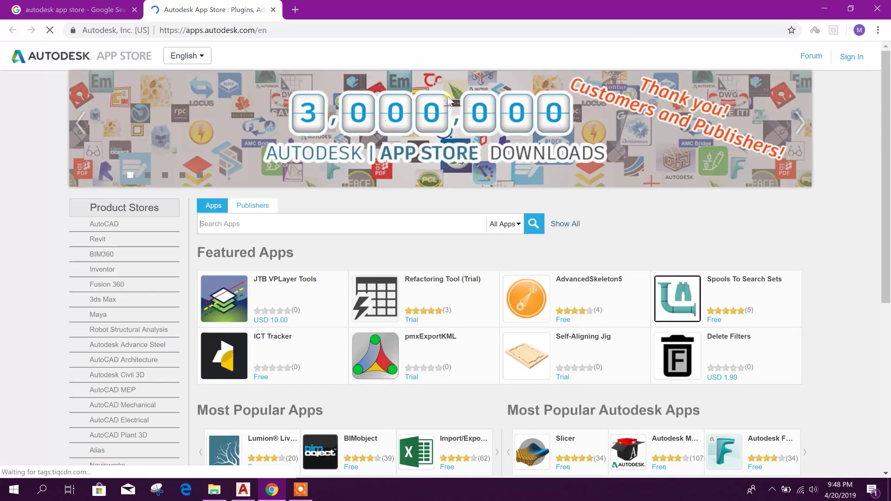
- Sign in to the Autodesk App Store with the account email and password
{"action": "left_click", "coordinate": [859, 59]}
{"action": "type", "text": "eng"}
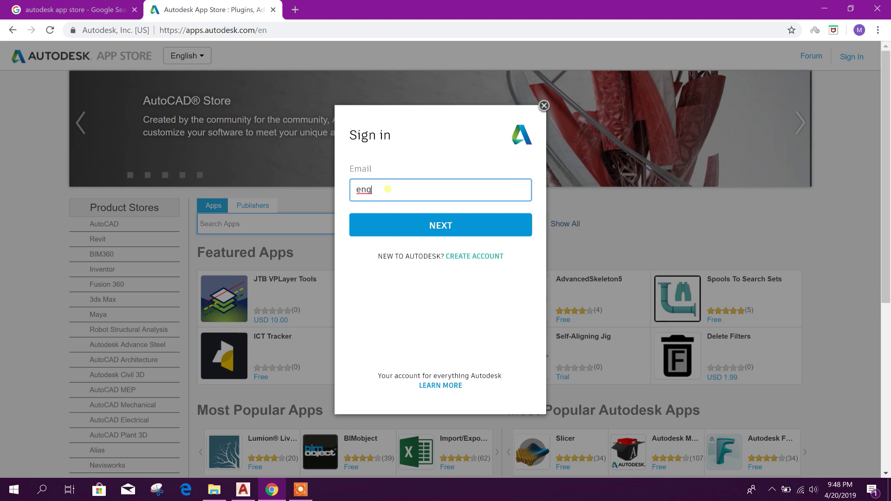
{"action": "type", "text": "r_humayun"}
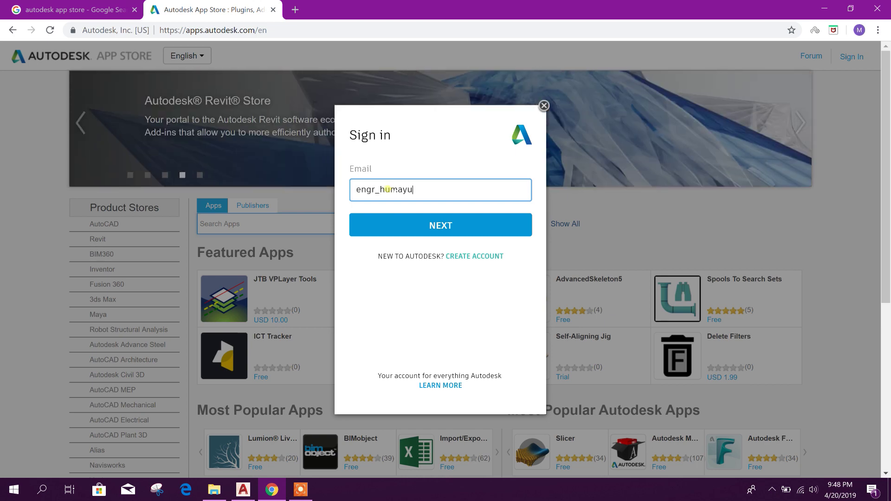
{"action": "left_click", "coordinate": [412, 219]}
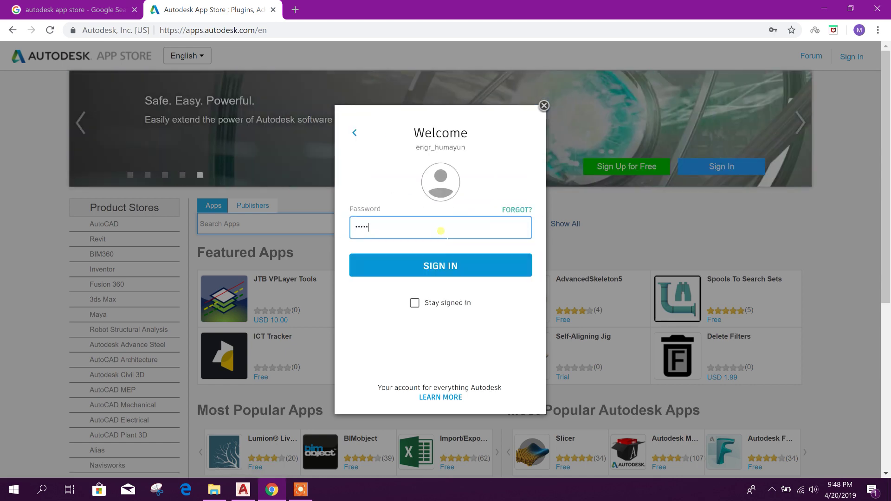
{"action": "type", "text": "•••"}
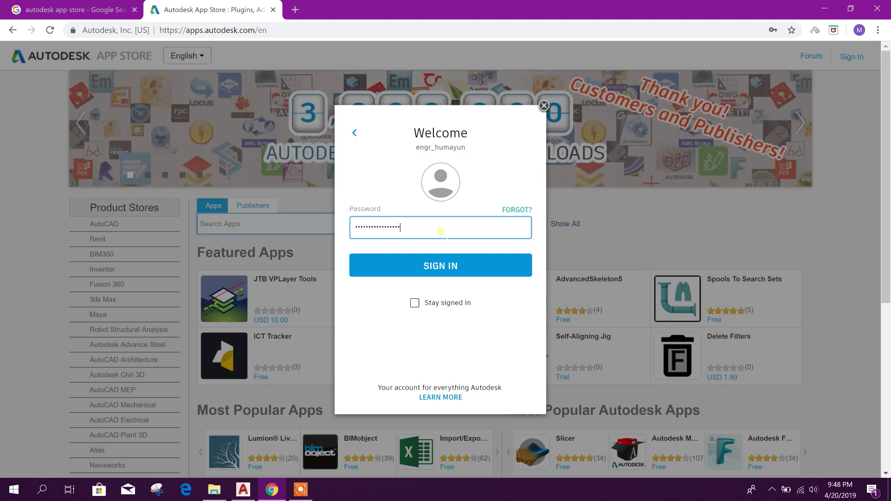
{"action": "left_click", "coordinate": [487, 267]}
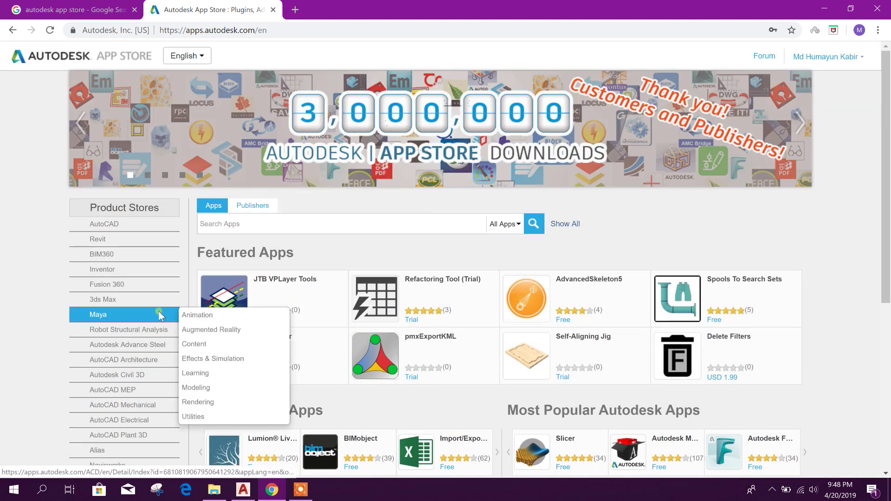
- List all AutoCAD store apps, filtered to free apps for AutoCAD 2020
{"action": "left_click", "coordinate": [109, 225]}
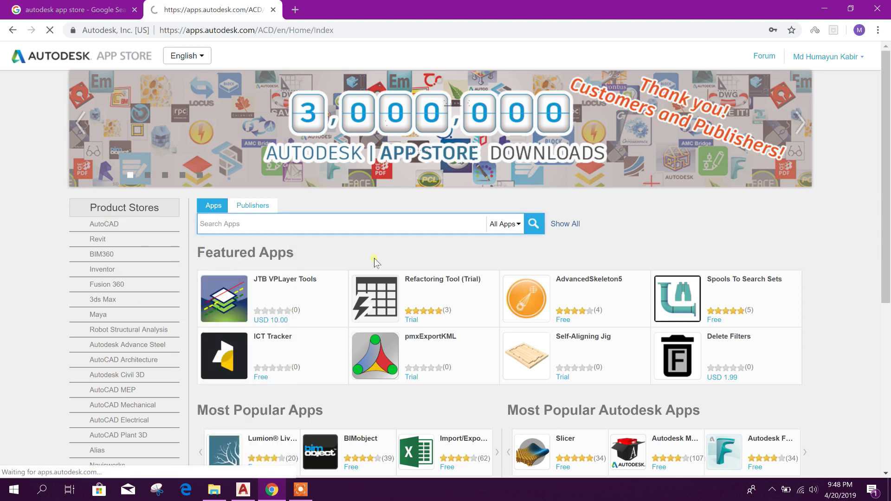
{"action": "left_click", "coordinate": [534, 224]}
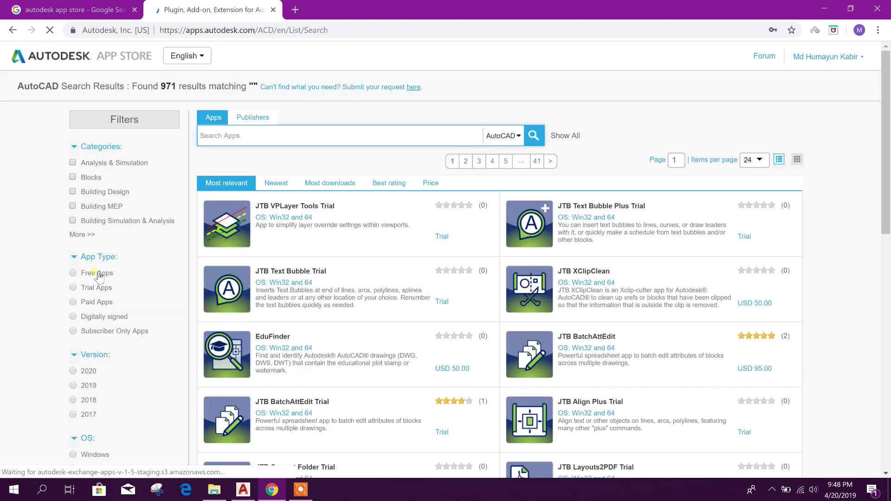
{"action": "left_click", "coordinate": [73, 273]}
{"action": "left_click", "coordinate": [89, 398]}
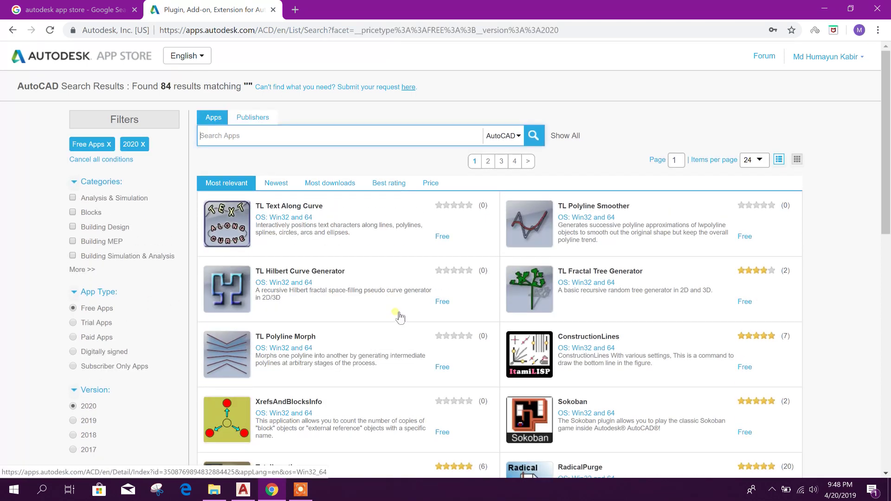
{"action": "scroll", "coordinate": [456, 313], "scroll_direction": "down", "scroll_amount": 5}
{"action": "scroll", "coordinate": [488, 362], "scroll_direction": "down", "scroll_amount": 3}
{"action": "scroll", "coordinate": [496, 384], "scroll_direction": "up", "scroll_amount": 1}
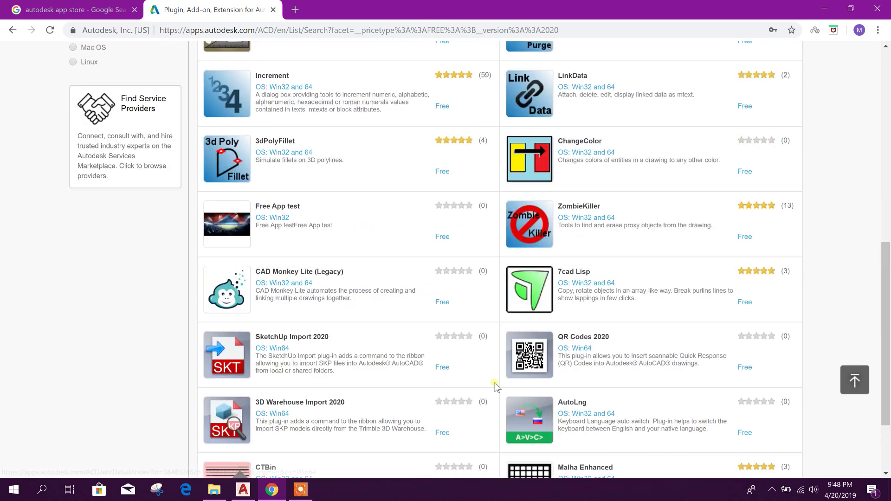
{"action": "scroll", "coordinate": [495, 384], "scroll_direction": "up", "scroll_amount": 3}
{"action": "scroll", "coordinate": [408, 378], "scroll_direction": "up", "scroll_amount": 3}
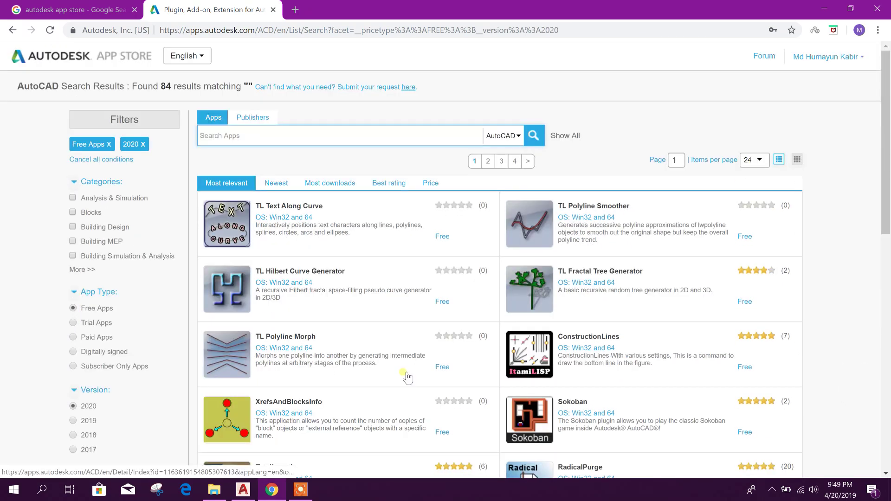
{"action": "scroll", "coordinate": [426, 337], "scroll_direction": "down", "scroll_amount": 3}
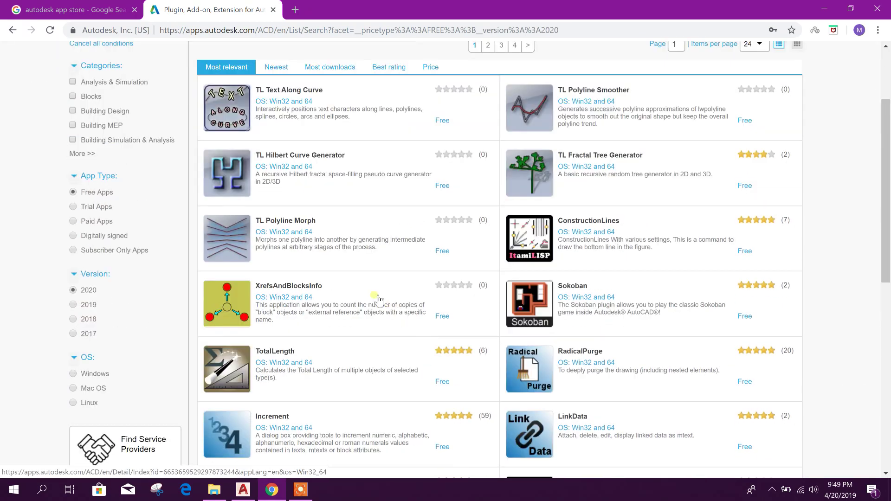
{"action": "scroll", "coordinate": [371, 297], "scroll_direction": "down", "scroll_amount": 3}
{"action": "scroll", "coordinate": [412, 298], "scroll_direction": "down", "scroll_amount": 3}
{"action": "scroll", "coordinate": [413, 299], "scroll_direction": "down", "scroll_amount": 5}
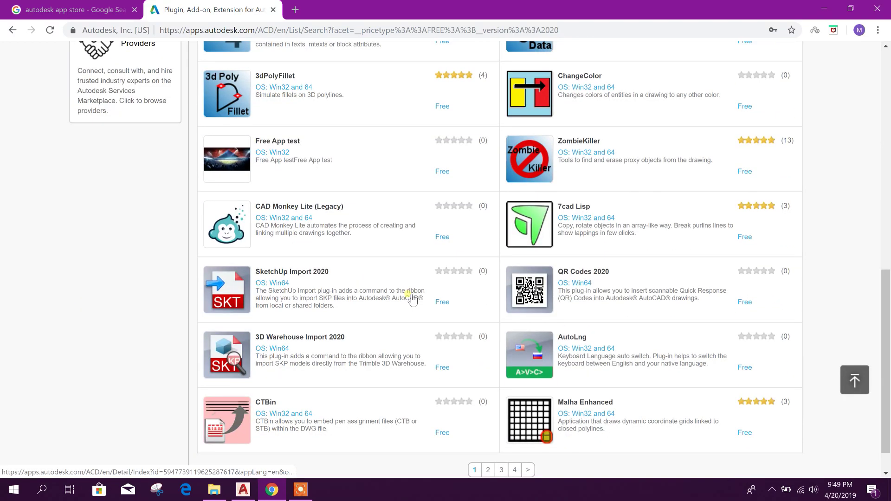
{"action": "scroll", "coordinate": [412, 299], "scroll_direction": "up", "scroll_amount": 7}
{"action": "scroll", "coordinate": [409, 298], "scroll_direction": "up", "scroll_amount": 4}
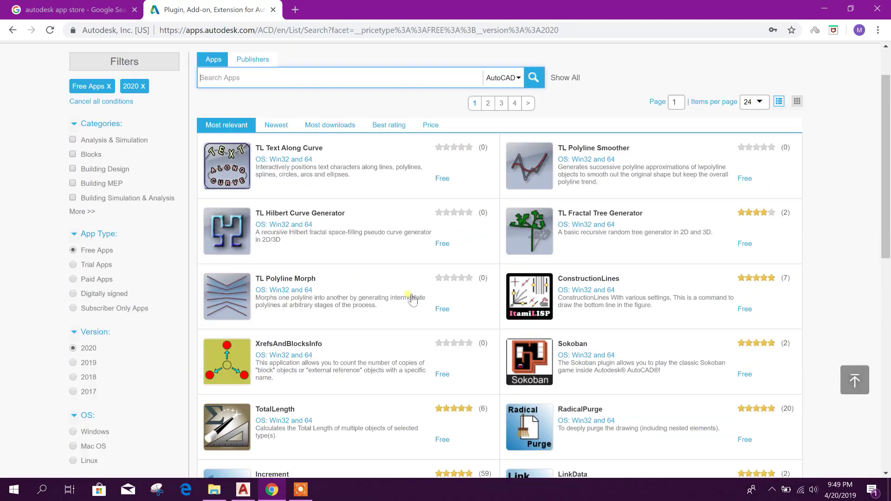
- Open TL Text Along Curve and DimensionSet (results page three) in new tabs
{"action": "right_click", "coordinate": [309, 154]}
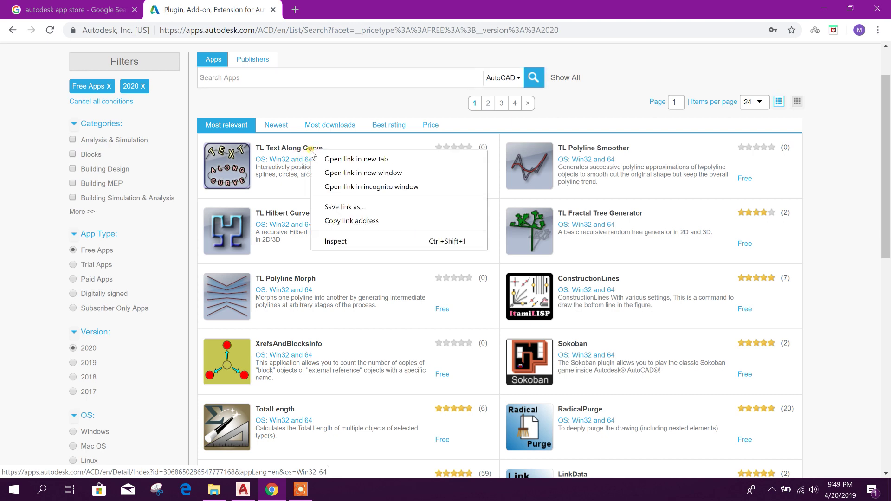
{"action": "left_click", "coordinate": [332, 159]}
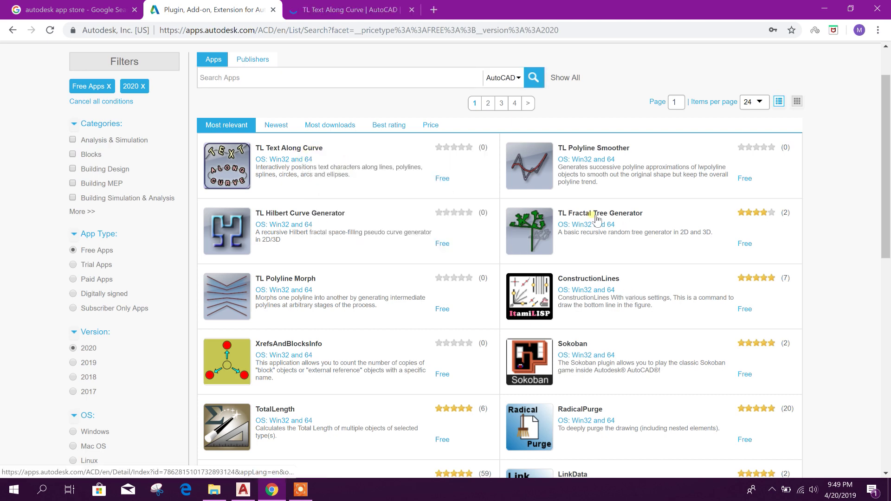
{"action": "scroll", "coordinate": [595, 220], "scroll_direction": "down", "scroll_amount": 3}
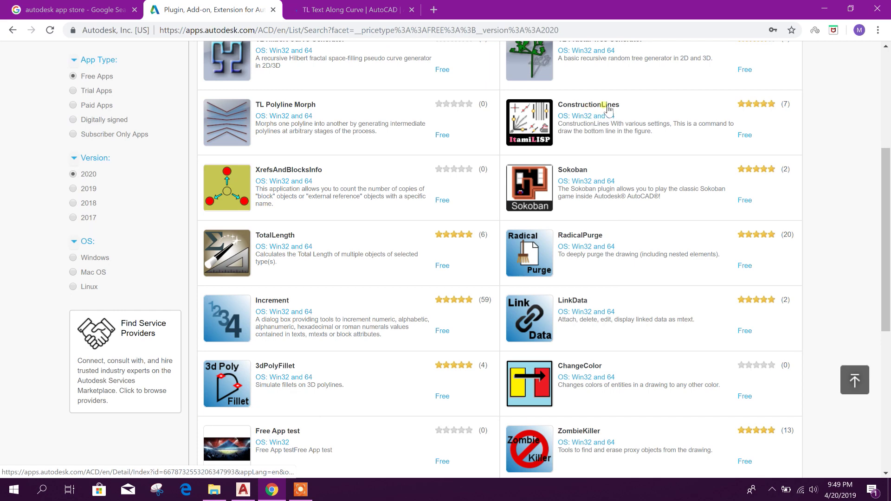
{"action": "scroll", "coordinate": [640, 202], "scroll_direction": "down", "scroll_amount": 1}
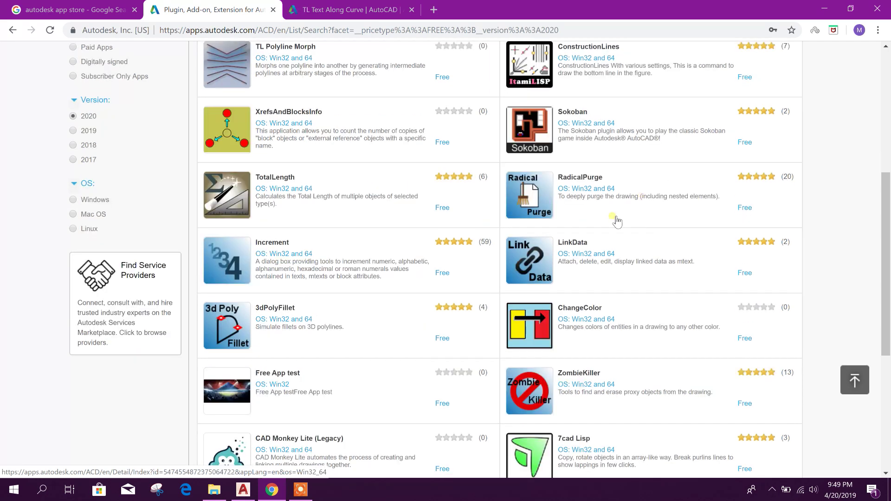
{"action": "scroll", "coordinate": [617, 219], "scroll_direction": "down", "scroll_amount": 3}
{"action": "scroll", "coordinate": [552, 223], "scroll_direction": "down", "scroll_amount": 2}
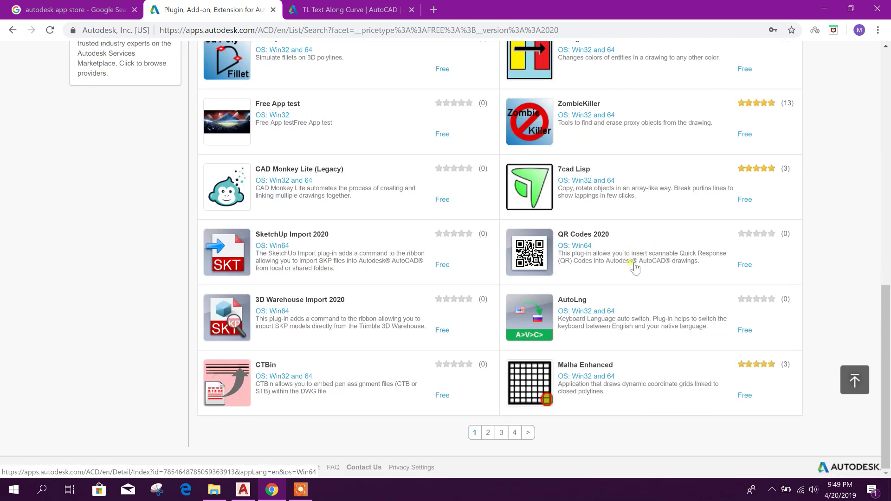
{"action": "left_click", "coordinate": [489, 432]}
{"action": "scroll", "coordinate": [342, 307], "scroll_direction": "down", "scroll_amount": 2}
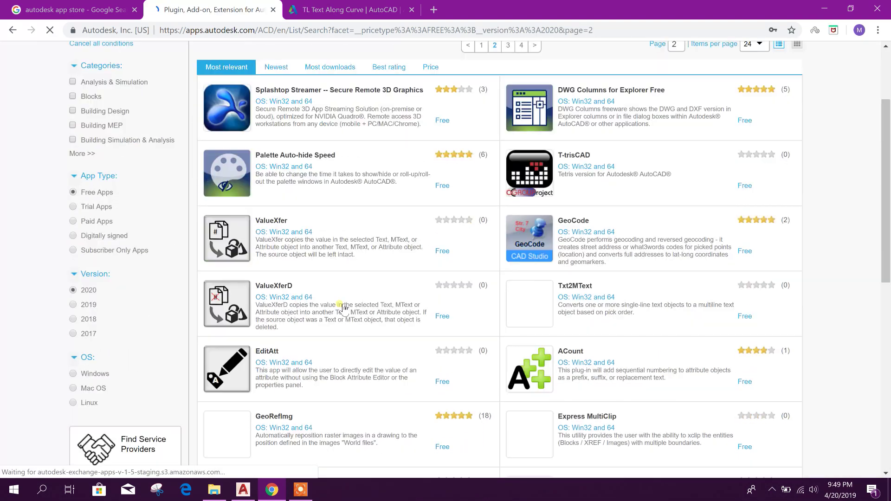
{"action": "scroll", "coordinate": [342, 306], "scroll_direction": "down", "scroll_amount": 3}
{"action": "scroll", "coordinate": [342, 306], "scroll_direction": "down", "scroll_amount": 1}
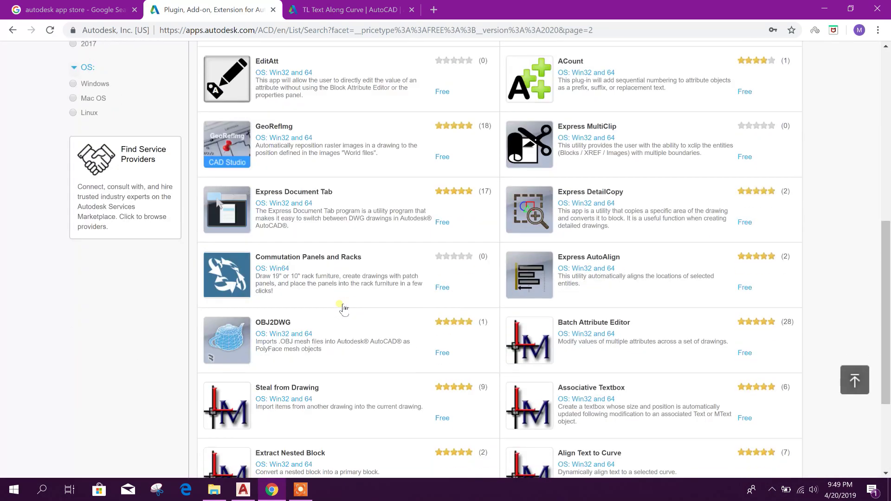
{"action": "scroll", "coordinate": [342, 308], "scroll_direction": "down", "scroll_amount": 2}
{"action": "scroll", "coordinate": [343, 308], "scroll_direction": "down", "scroll_amount": 1}
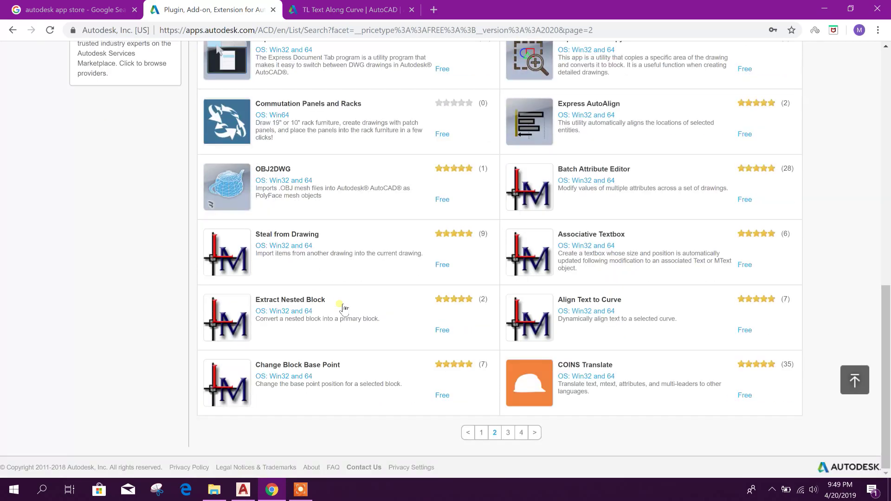
{"action": "left_click", "coordinate": [508, 432]}
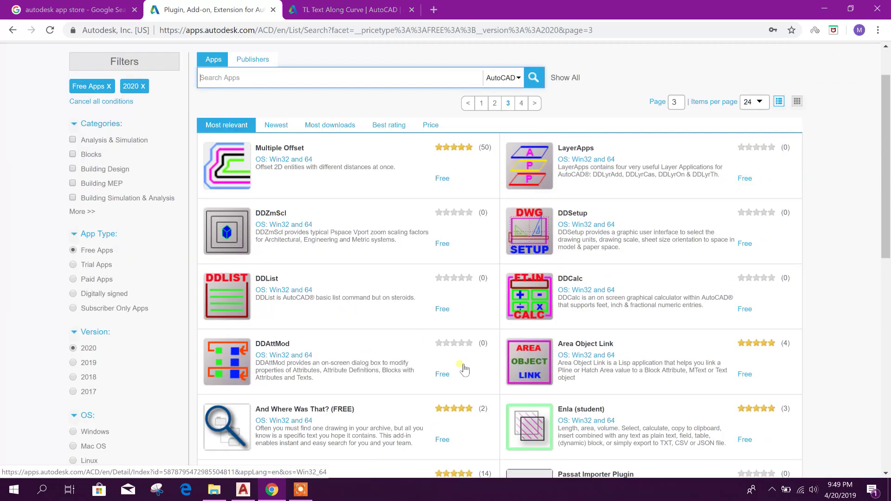
{"action": "scroll", "coordinate": [511, 393], "scroll_direction": "down", "scroll_amount": 2}
{"action": "scroll", "coordinate": [436, 352], "scroll_direction": "down", "scroll_amount": 2}
{"action": "scroll", "coordinate": [436, 346], "scroll_direction": "down", "scroll_amount": 3}
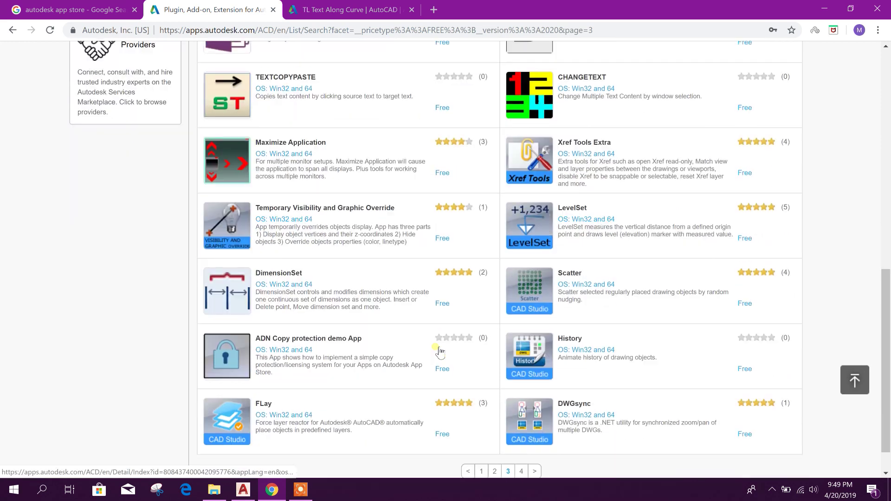
{"action": "scroll", "coordinate": [435, 346], "scroll_direction": "down", "scroll_amount": 1}
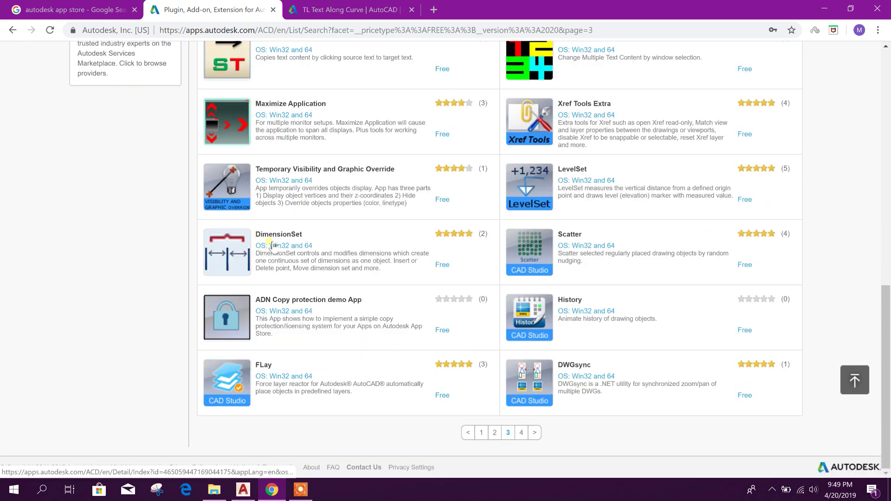
{"action": "right_click", "coordinate": [272, 246]}
{"action": "left_click", "coordinate": [292, 251]}
{"action": "left_click", "coordinate": [361, 12]}
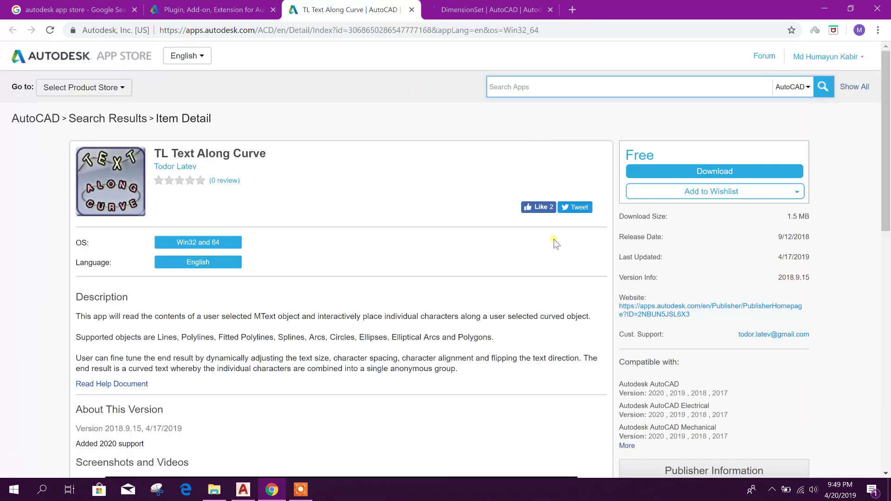
- Download the TL Text Along Curve and DimensionSet installers and open their download folder
{"action": "left_click", "coordinate": [702, 173]}
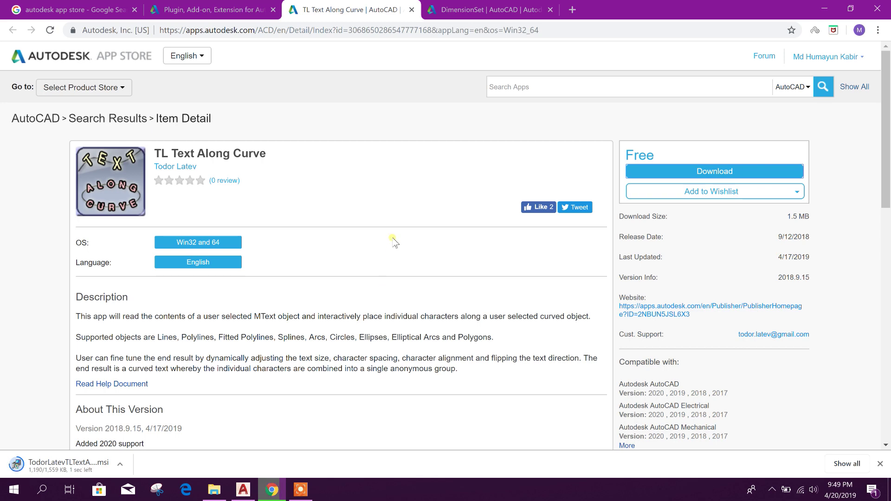
{"action": "key", "text": "ctrl+Tab"}
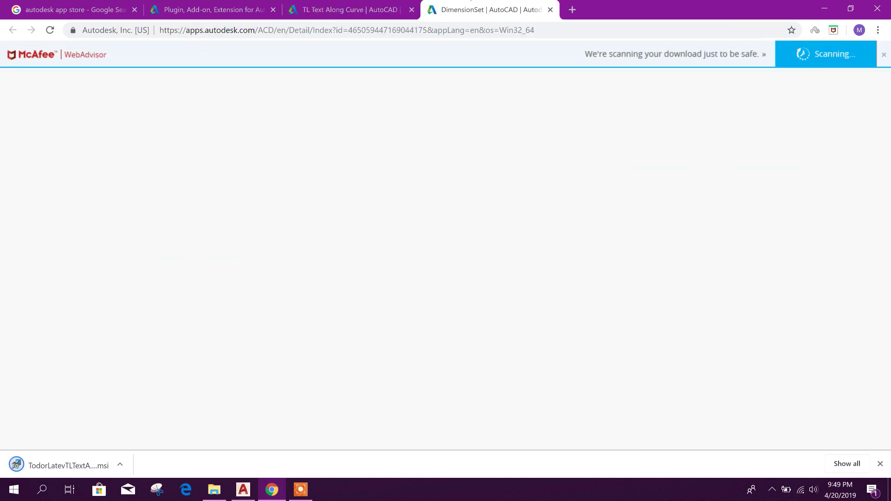
{"action": "left_click", "coordinate": [668, 172]}
{"action": "left_click", "coordinate": [300, 491]}
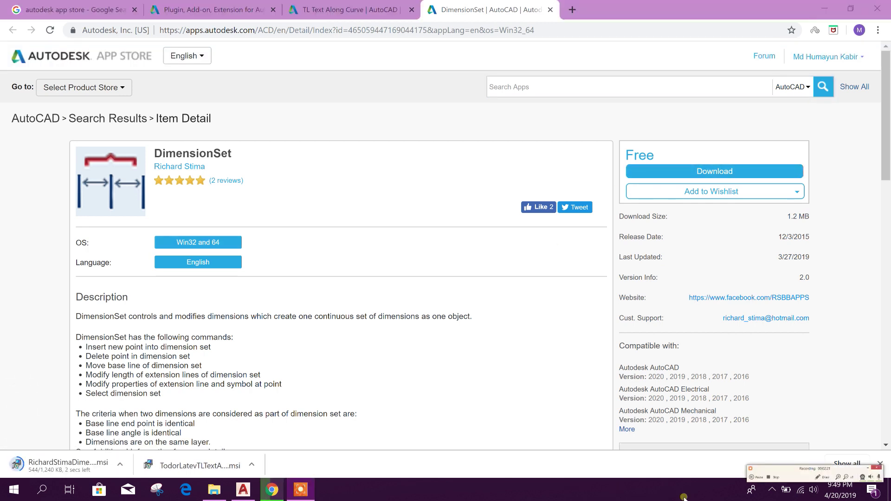
{"action": "left_click", "coordinate": [751, 477]}
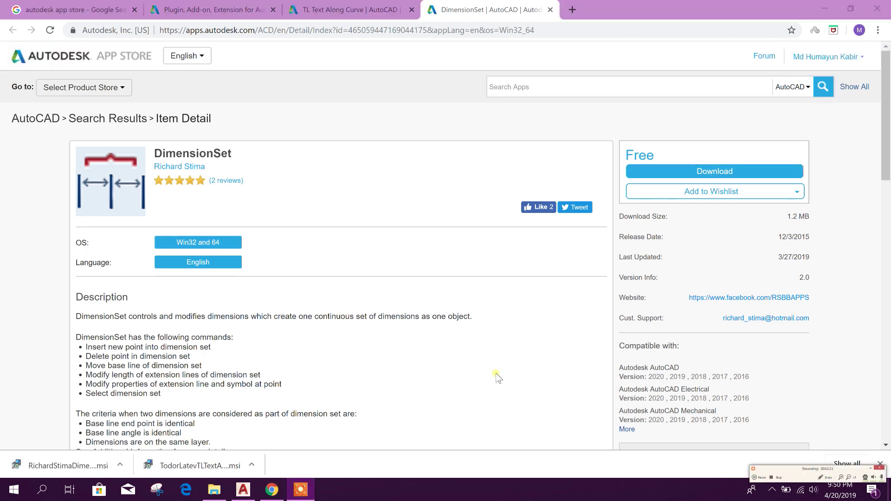
{"action": "left_click", "coordinate": [213, 489]}
- Install DimensionSet 2.0.0 from RichardStimaDimensionSet.msi, running it despite the security warning
{"action": "left_click", "coordinate": [154, 72]}
{"action": "right_click", "coordinate": [155, 75]}
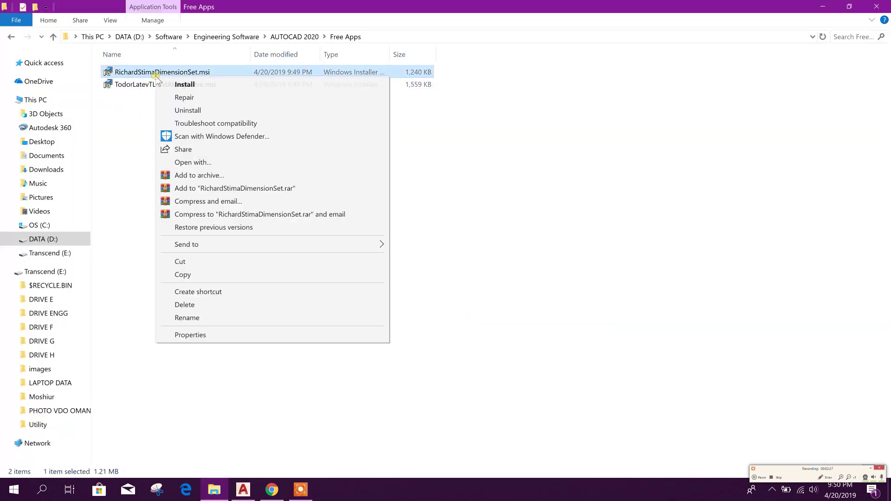
{"action": "left_click", "coordinate": [198, 86]}
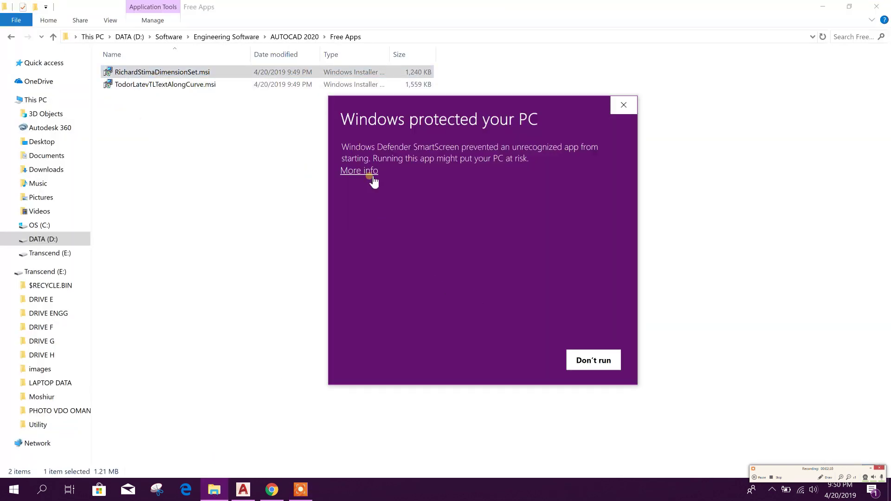
{"action": "left_click", "coordinate": [369, 176]}
{"action": "left_click", "coordinate": [521, 360]}
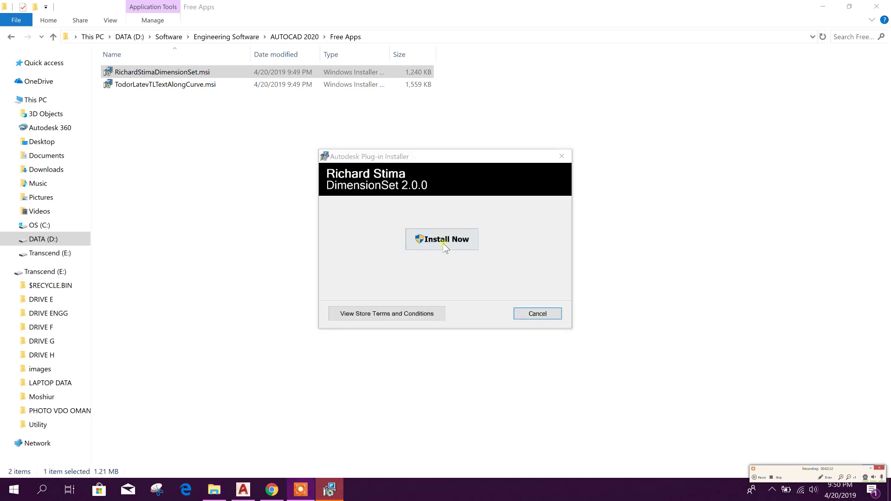
{"action": "left_click", "coordinate": [445, 242]}
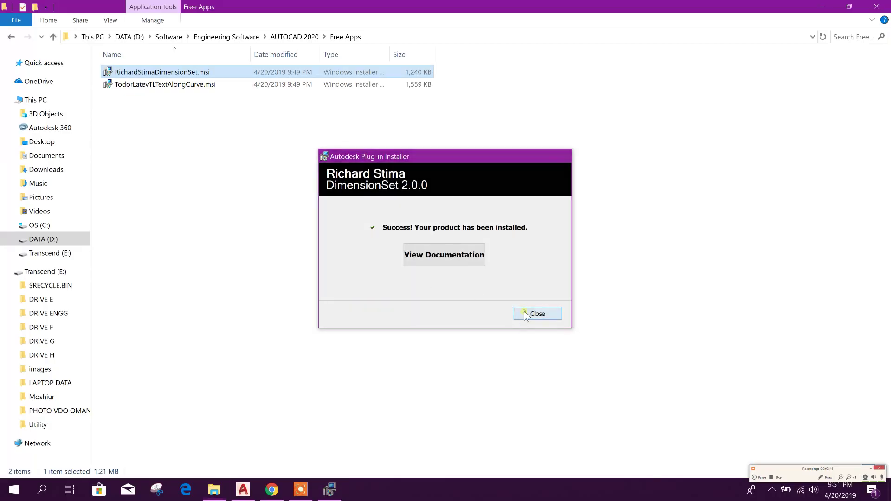
{"action": "left_click", "coordinate": [527, 314]}
{"action": "left_click", "coordinate": [195, 85]}
{"action": "right_click", "coordinate": [200, 84]}
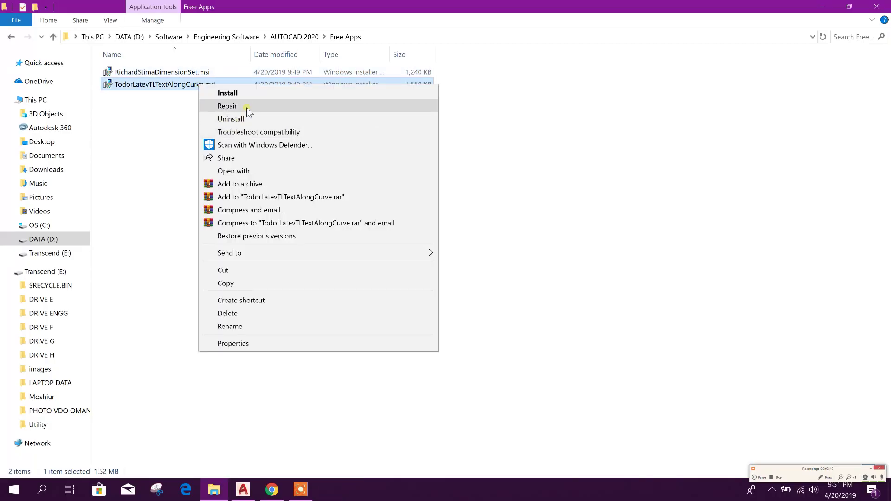
- Install TL Text Along Curve 2018.9.15 from TodorLatevTLTextAlongCurve.msi, then return to AutoCAD
{"action": "left_click", "coordinate": [228, 93]}
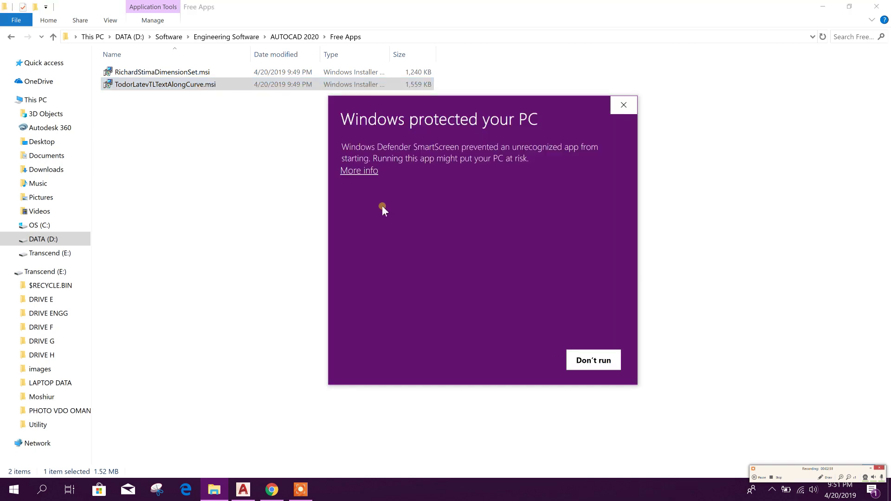
{"action": "left_click", "coordinate": [359, 170]}
{"action": "left_click", "coordinate": [521, 360]}
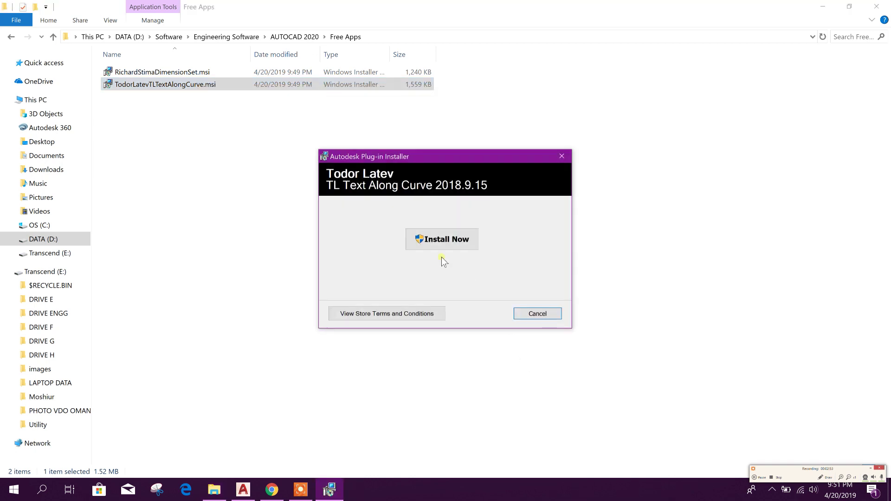
{"action": "left_click", "coordinate": [442, 244]}
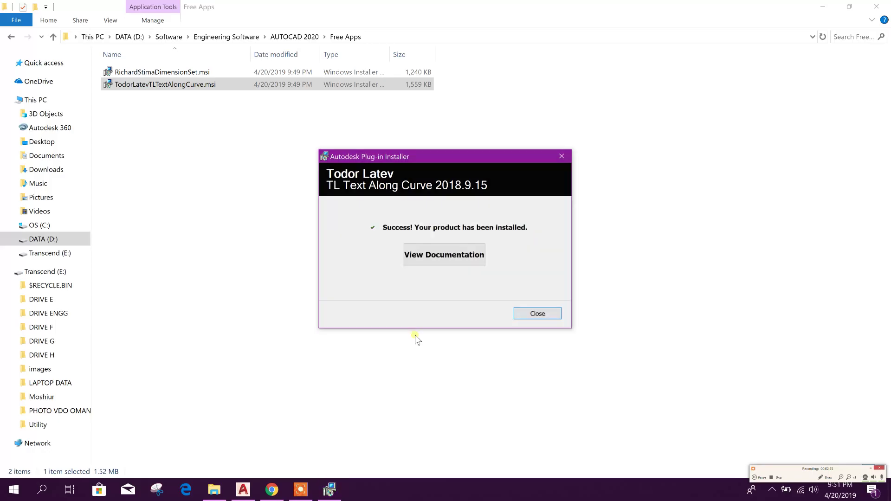
{"action": "left_click", "coordinate": [537, 314]}
{"action": "left_click", "coordinate": [243, 490]}
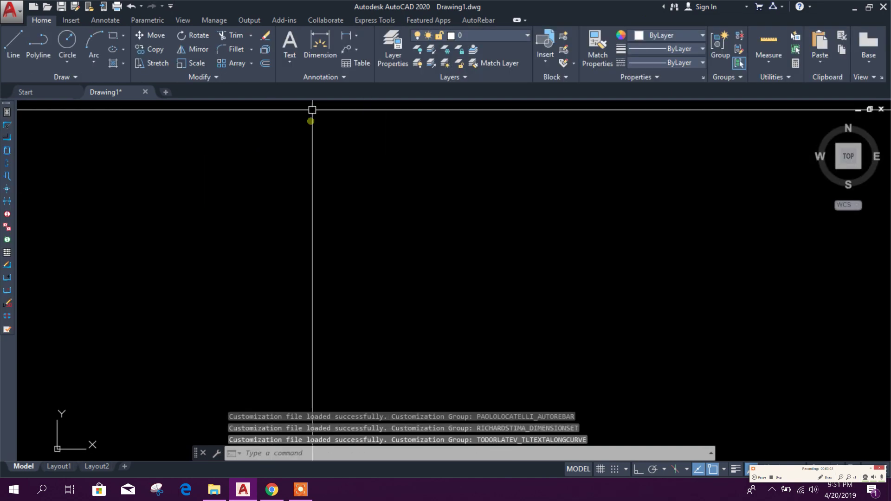
- Check that the Add-ins tab shows DimensionSet and TL Text Along Curve, then begin a line
{"action": "left_click", "coordinate": [293, 24]}
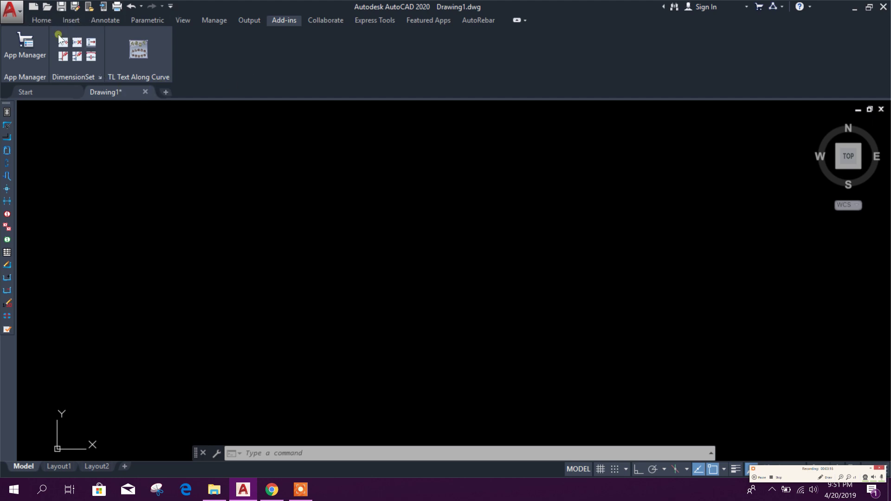
{"action": "left_click", "coordinate": [50, 21]}
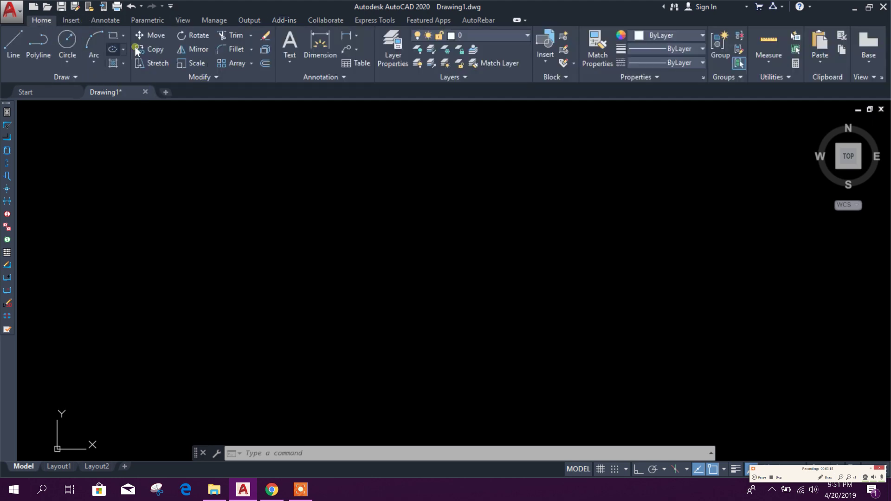
{"action": "left_click", "coordinate": [13, 43]}
{"action": "left_click", "coordinate": [326, 227]}
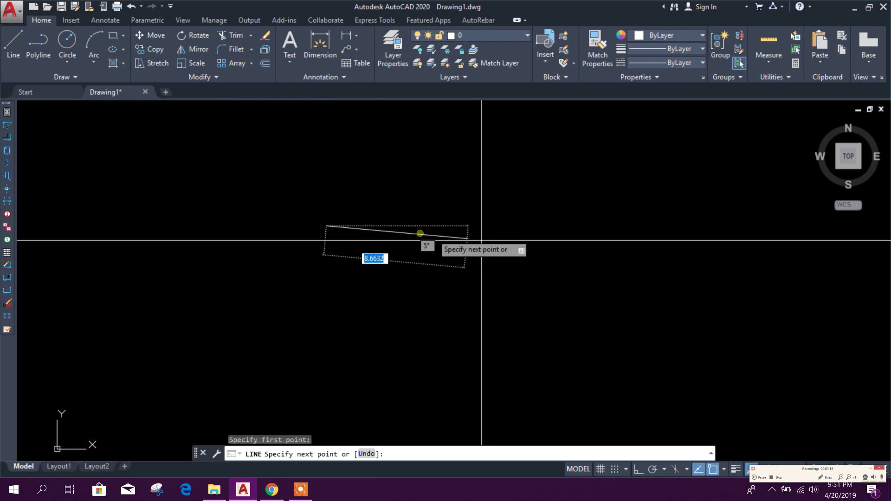
- Draw a horizontal line with Ortho on and copy it downward
{"action": "left_click", "coordinate": [638, 468]}
{"action": "left_click", "coordinate": [631, 226]}
{"action": "key", "text": "Escape"}
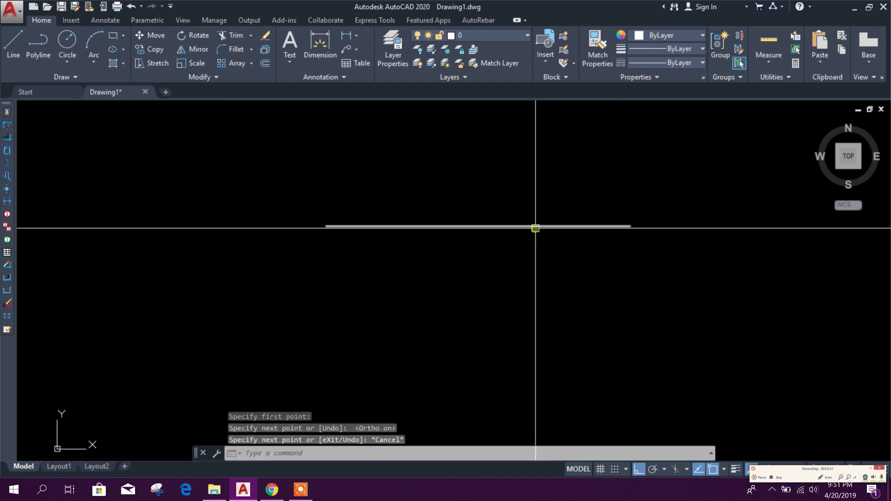
{"action": "left_click", "coordinate": [536, 226]}
{"action": "left_click", "coordinate": [148, 49]}
{"action": "left_click", "coordinate": [632, 228]}
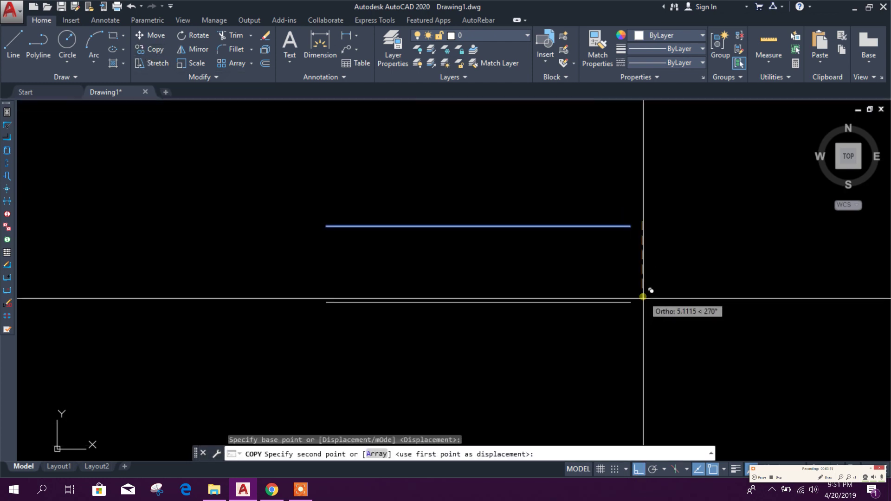
{"action": "left_click", "coordinate": [642, 302]}
{"action": "key", "text": "Escape"}
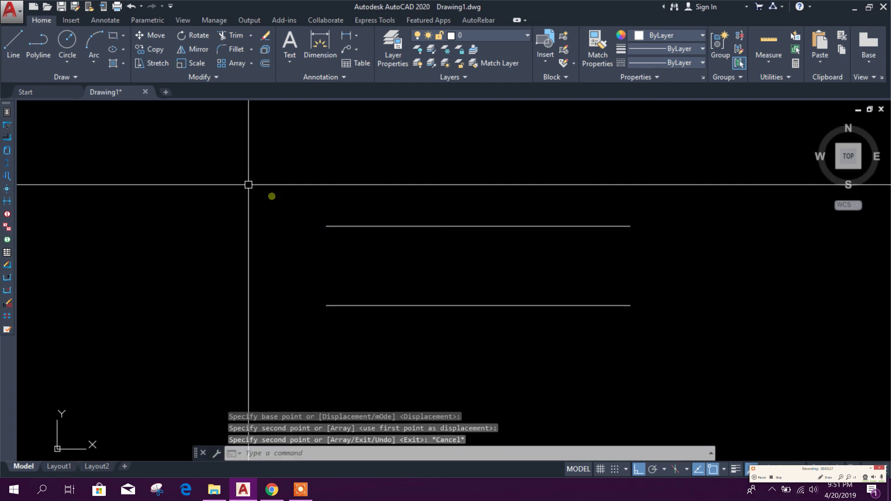
- Add a 5.3457 linear dimension between the two parallel lines
{"action": "left_click", "coordinate": [312, 42]}
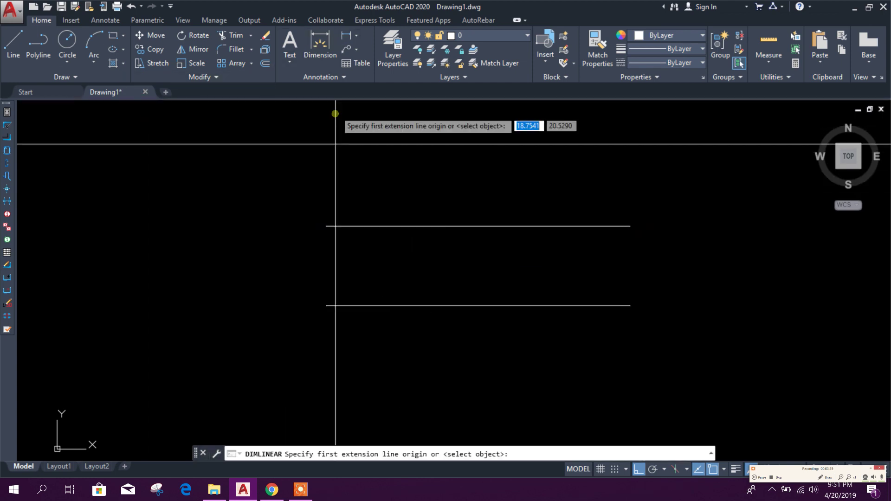
{"action": "left_click", "coordinate": [326, 306]}
{"action": "left_click", "coordinate": [346, 226]}
{"action": "scroll", "coordinate": [320, 255], "scroll_direction": "up", "scroll_amount": 4}
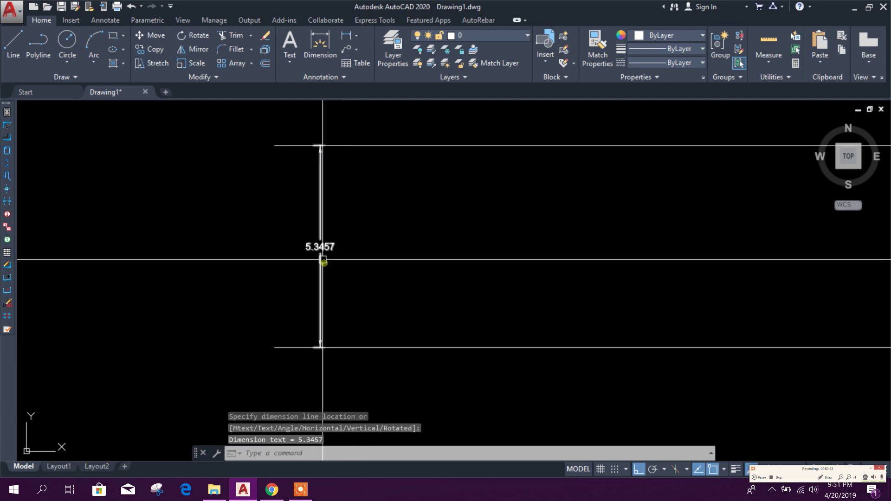
{"action": "scroll", "coordinate": [320, 258], "scroll_direction": "down", "scroll_amount": 2}
{"action": "left_click", "coordinate": [322, 256]}
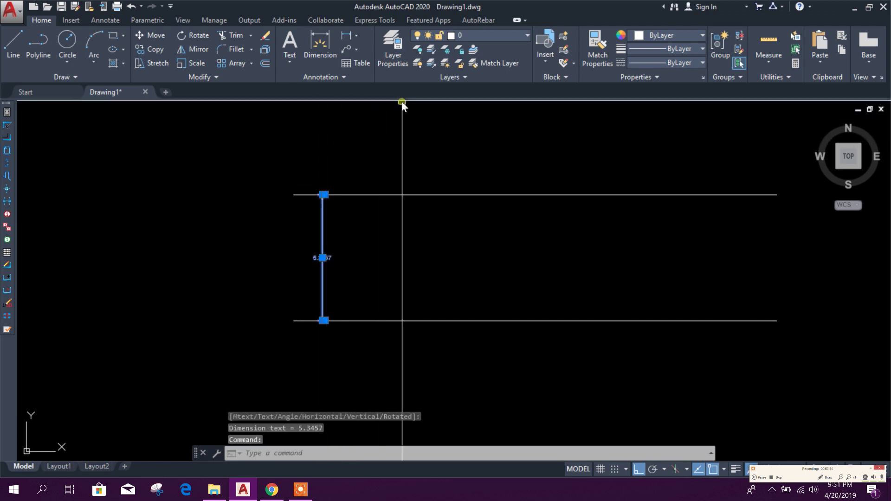
{"action": "key", "text": "Escape"}
{"action": "scroll", "coordinate": [319, 233], "scroll_direction": "up", "scroll_amount": 2}
{"action": "scroll", "coordinate": [334, 262], "scroll_direction": "down", "scroll_amount": 2}
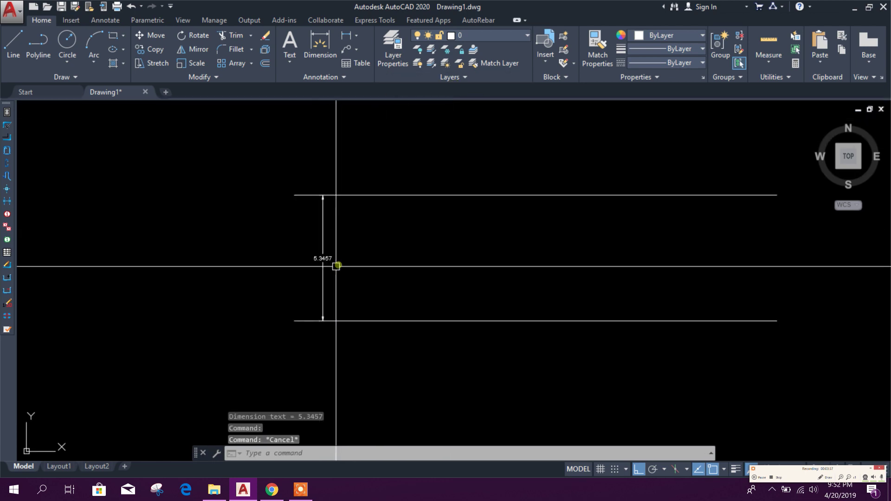
- Copy the top line to sit midway between the two lines
{"action": "left_click", "coordinate": [455, 196]}
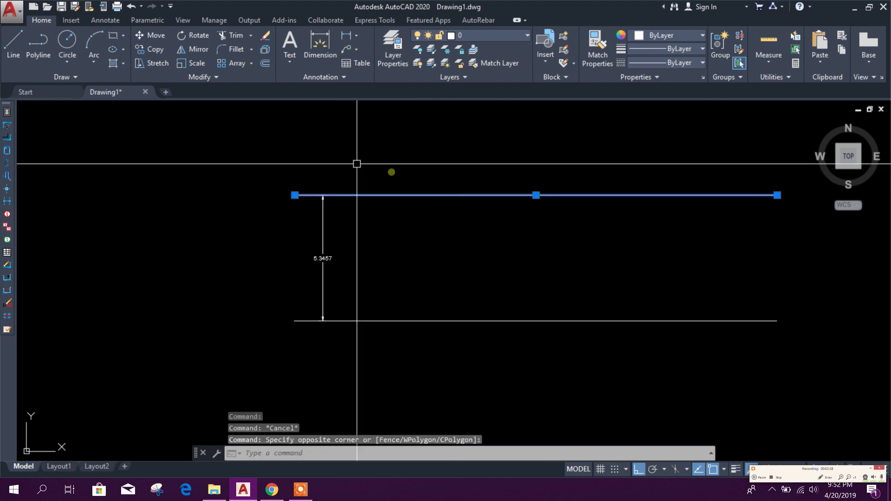
{"action": "left_click", "coordinate": [148, 49]}
{"action": "left_click", "coordinate": [510, 154]}
{"action": "left_click", "coordinate": [505, 226]}
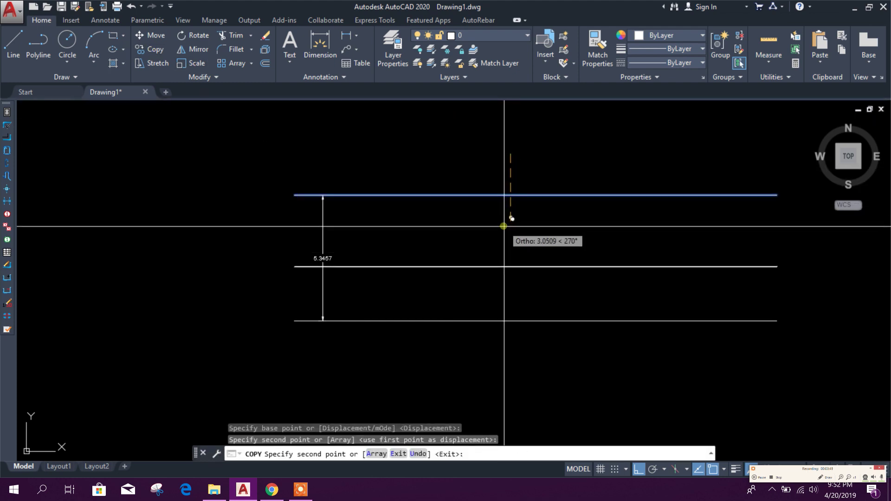
{"action": "key", "text": "Escape"}
{"action": "scroll", "coordinate": [455, 291], "scroll_direction": "up", "scroll_amount": 1}
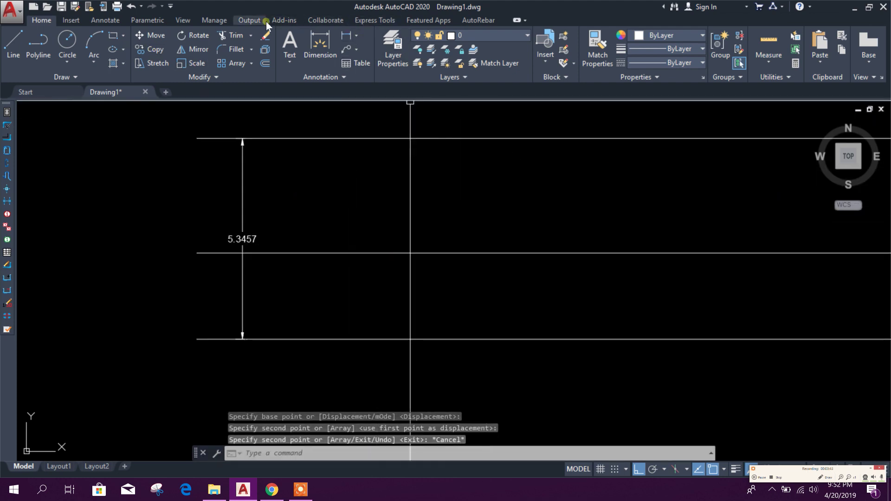
- Use DimensionSet's insert-point command to split the 5.3457 dimension at the middle line
{"action": "left_click", "coordinate": [284, 20]}
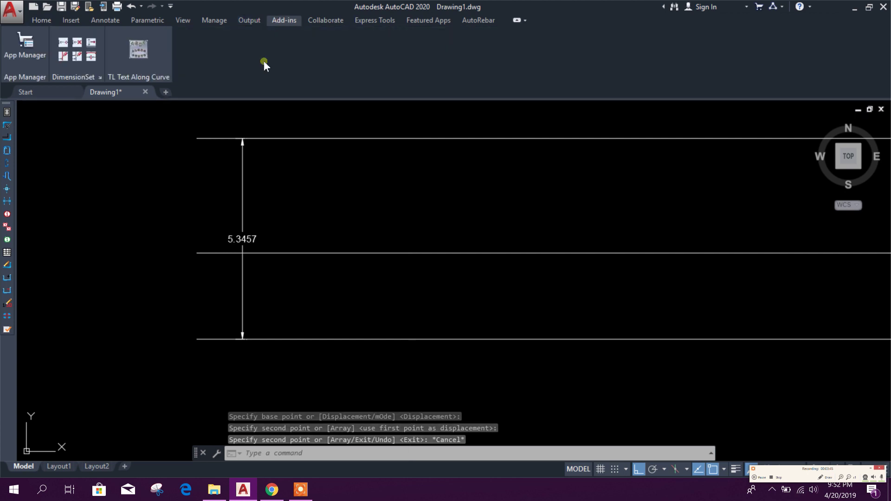
{"action": "left_click", "coordinate": [64, 44]}
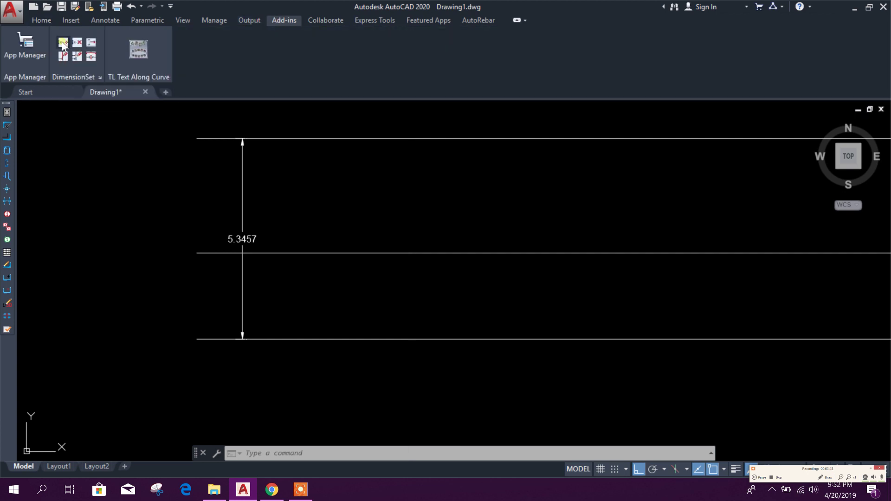
{"action": "left_click", "coordinate": [458, 277]}
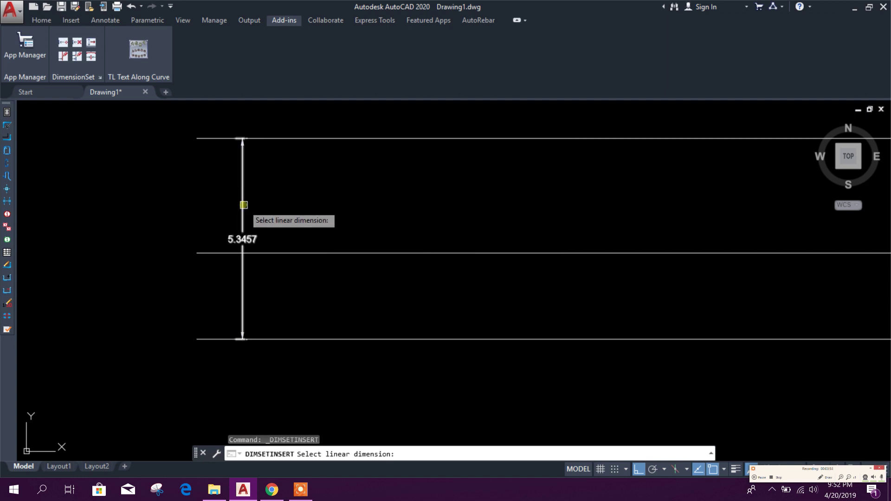
{"action": "left_click", "coordinate": [242, 205]}
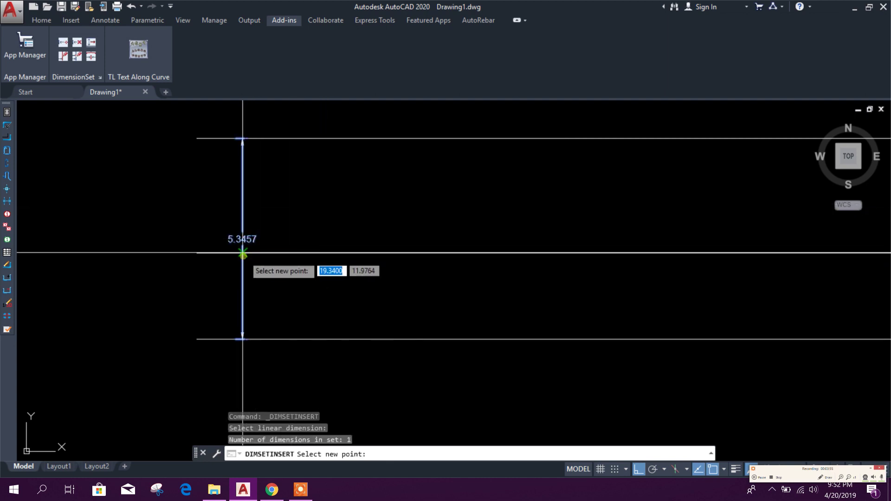
{"action": "left_click", "coordinate": [242, 253]}
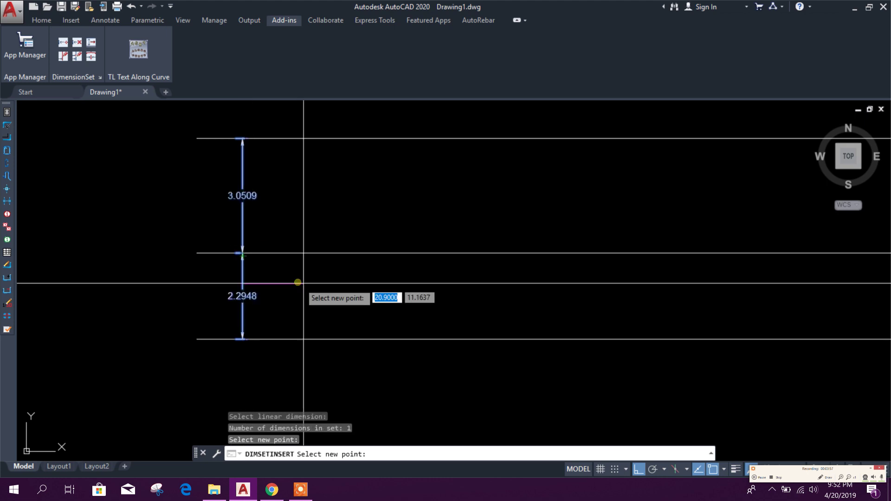
{"action": "key", "text": "Escape"}
{"action": "scroll", "coordinate": [301, 326], "scroll_direction": "up", "scroll_amount": 2}
{"action": "scroll", "coordinate": [269, 244], "scroll_direction": "down", "scroll_amount": 1}
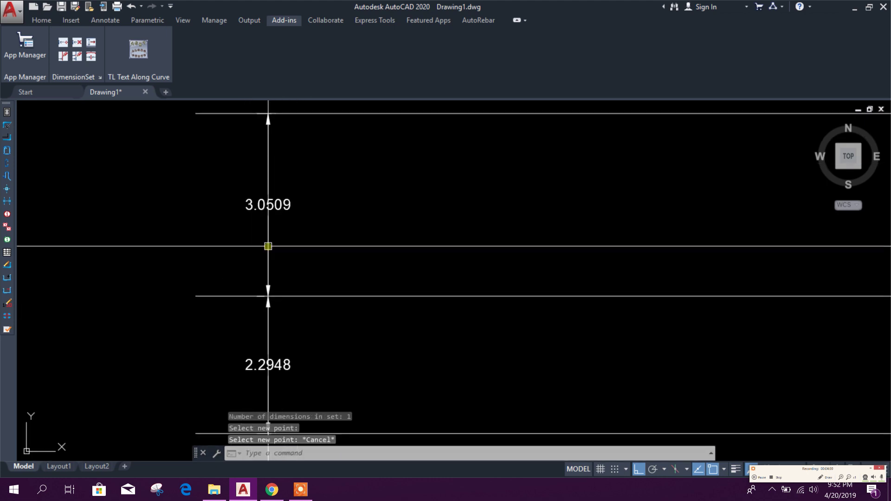
{"action": "scroll", "coordinate": [296, 243], "scroll_direction": "down", "scroll_amount": 1}
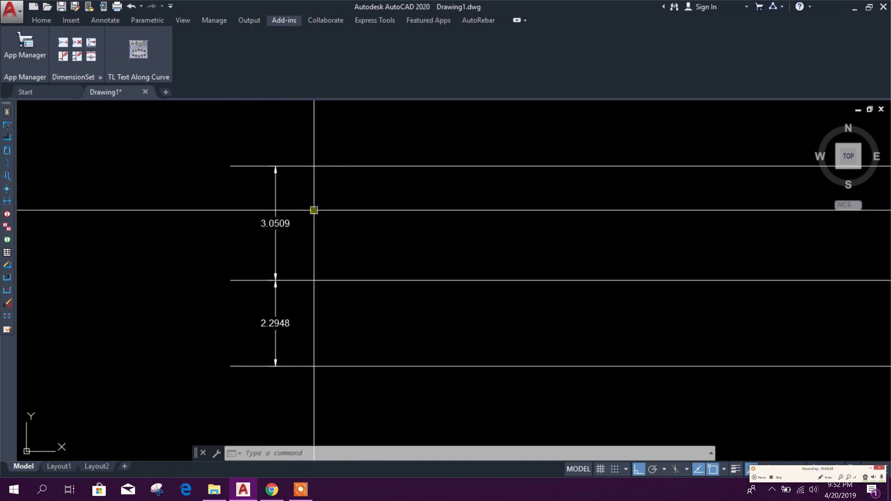
{"action": "middle_click_drag", "start_coordinate": [313, 260], "coordinate": [319, 280]}
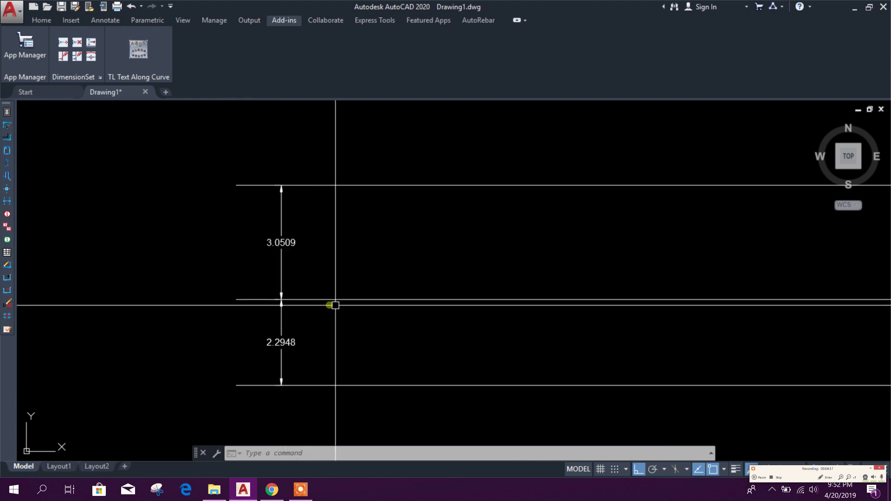
{"action": "scroll", "coordinate": [400, 313], "scroll_direction": "down", "scroll_amount": 3}
{"action": "scroll", "coordinate": [420, 318], "scroll_direction": "up", "scroll_amount": 2}
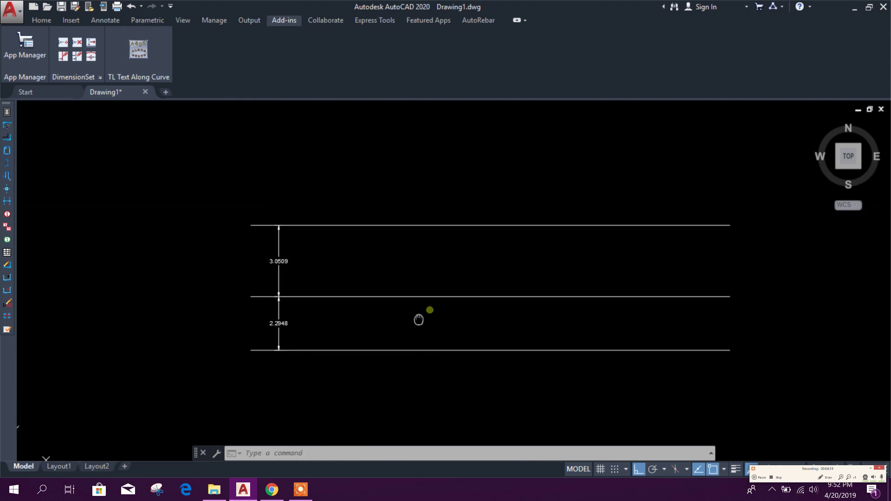
{"action": "scroll", "coordinate": [274, 301], "scroll_direction": "up", "scroll_amount": 3}
{"action": "scroll", "coordinate": [274, 301], "scroll_direction": "down", "scroll_amount": 2}
{"action": "scroll", "coordinate": [272, 302], "scroll_direction": "up", "scroll_amount": 2}
{"action": "scroll", "coordinate": [191, 163], "scroll_direction": "up", "scroll_amount": 2}
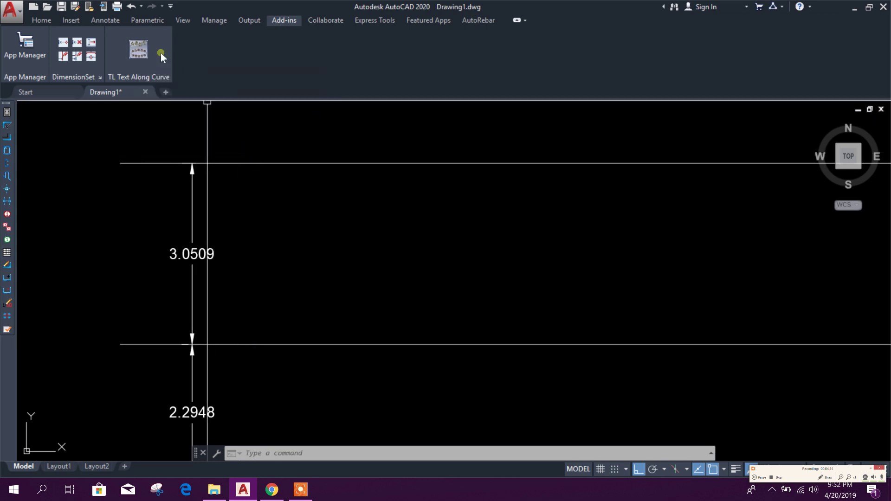
- Draw a 3-point arc above the dimensions with ortho mode turned off
{"action": "left_click", "coordinate": [57, 20]}
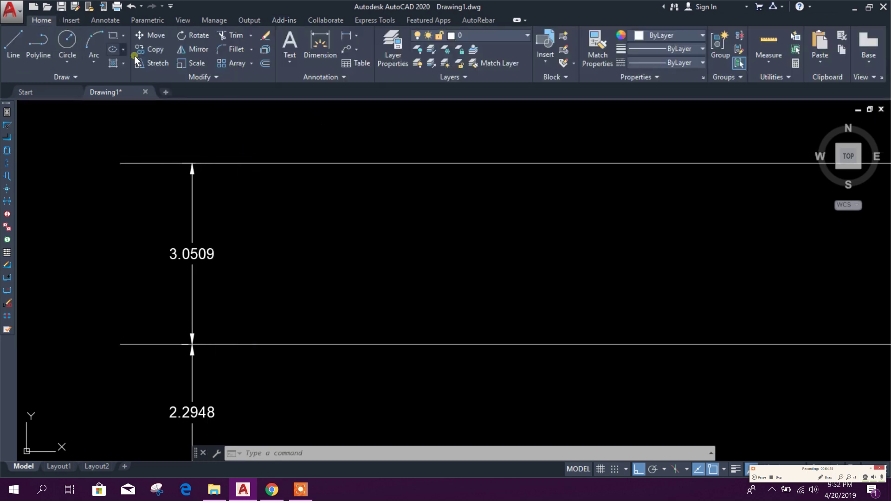
{"action": "left_click", "coordinate": [95, 45]}
{"action": "scroll", "coordinate": [398, 324], "scroll_direction": "down", "scroll_amount": 2}
{"action": "left_click", "coordinate": [362, 202]}
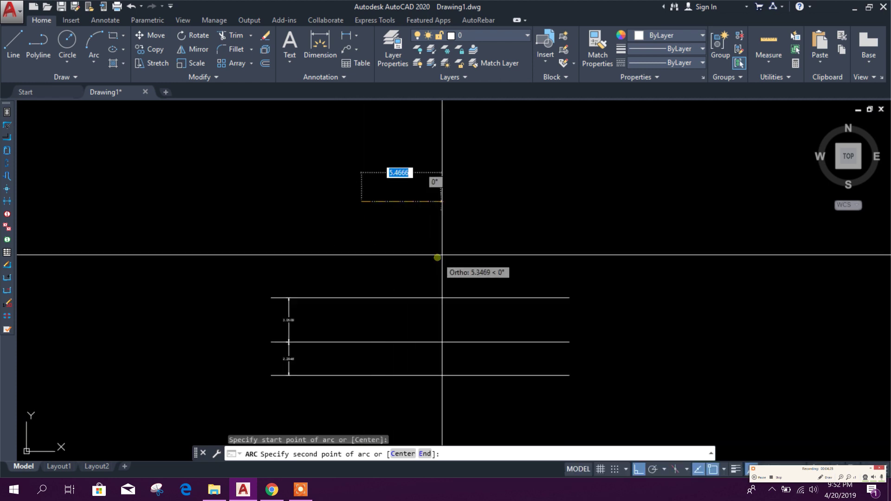
{"action": "left_click", "coordinate": [635, 470]}
{"action": "left_click", "coordinate": [494, 253]}
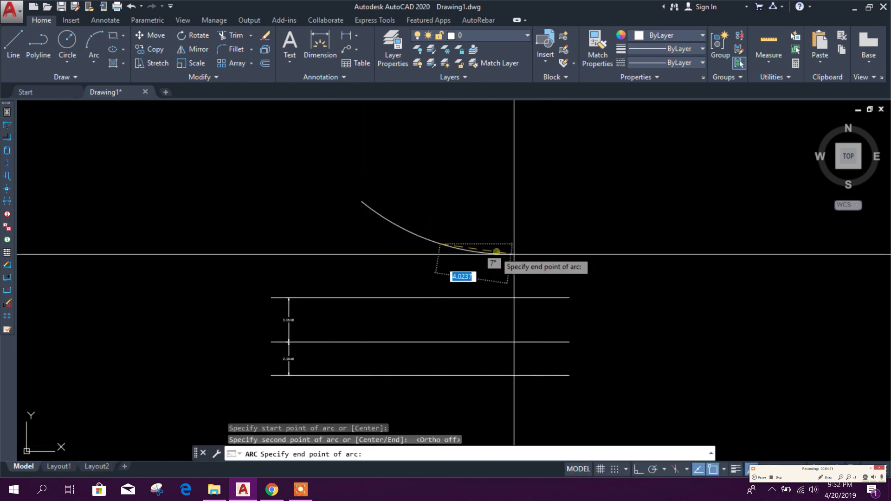
{"action": "left_click", "coordinate": [672, 193]}
{"action": "middle_click_drag", "start_coordinate": [567, 270], "coordinate": [571, 293]}
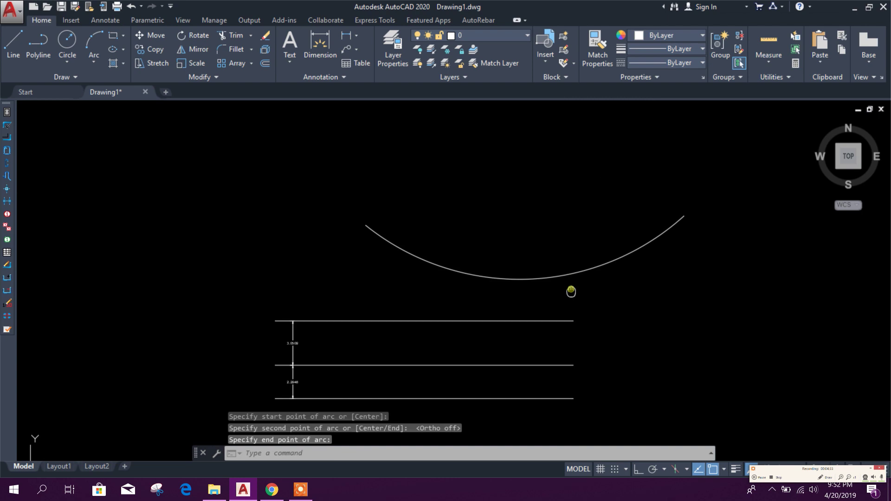
- Write the multiline title 'DECODE BD- BEST PRACTICE OF DESIGN CODES' above the arc
{"action": "left_click", "coordinate": [291, 46]}
{"action": "left_click", "coordinate": [476, 196]}
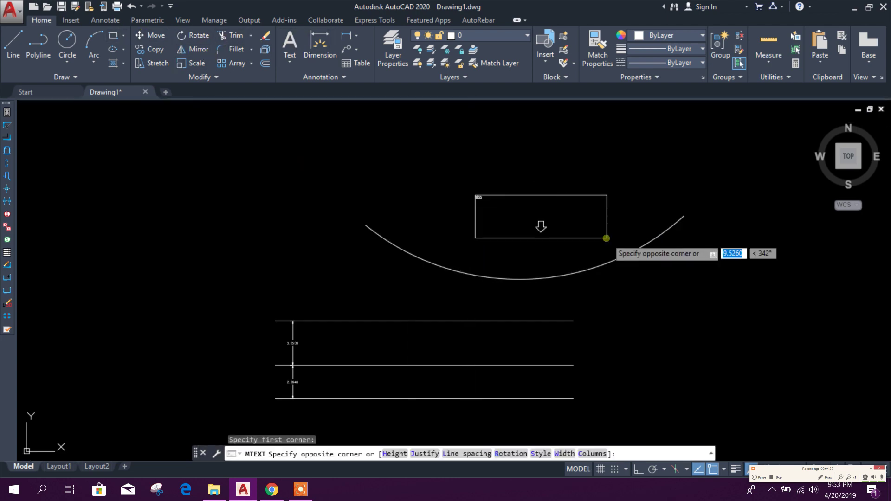
{"action": "left_click", "coordinate": [607, 239]}
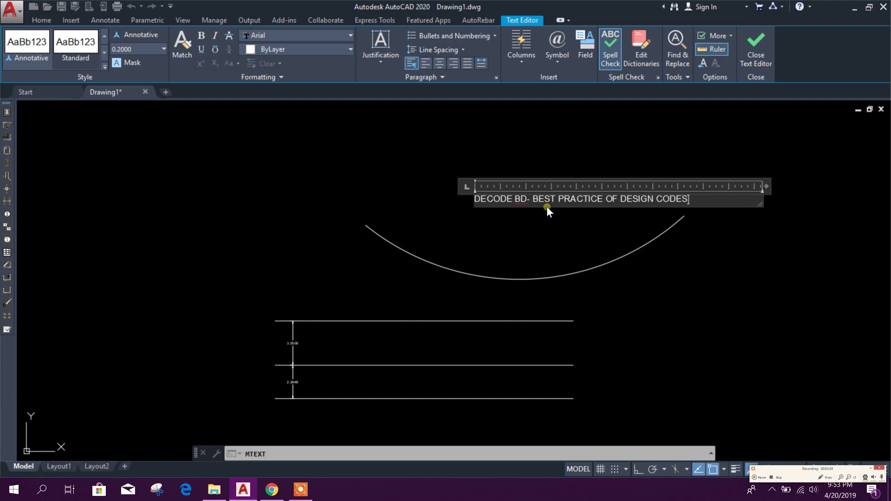
{"action": "left_click", "coordinate": [654, 277]}
{"action": "left_click", "coordinate": [550, 197]}
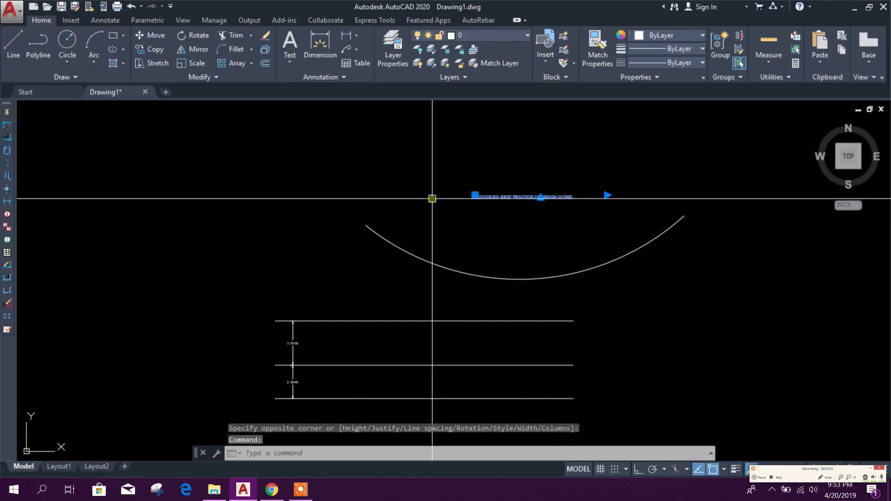
{"action": "type", "text": "SC"}
- Scale up the title text from a base point on its left
{"action": "key", "text": "Return"}
{"action": "left_click", "coordinate": [498, 223]}
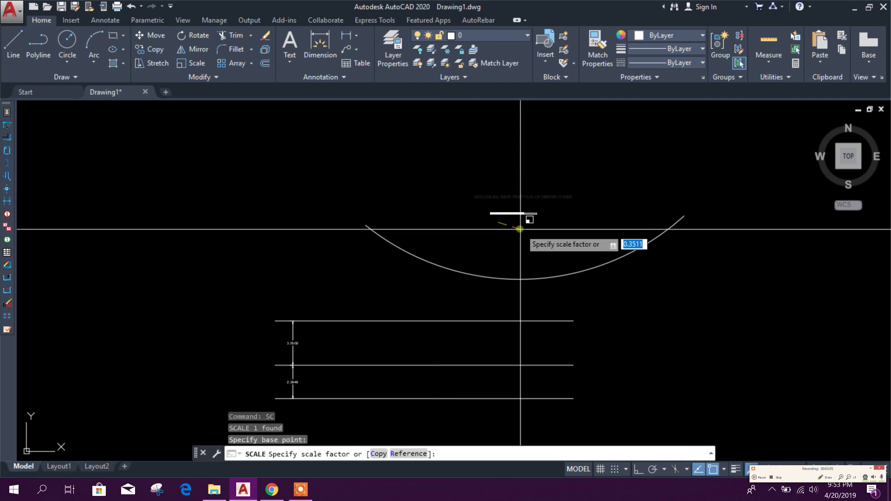
{"action": "left_click", "coordinate": [661, 258]}
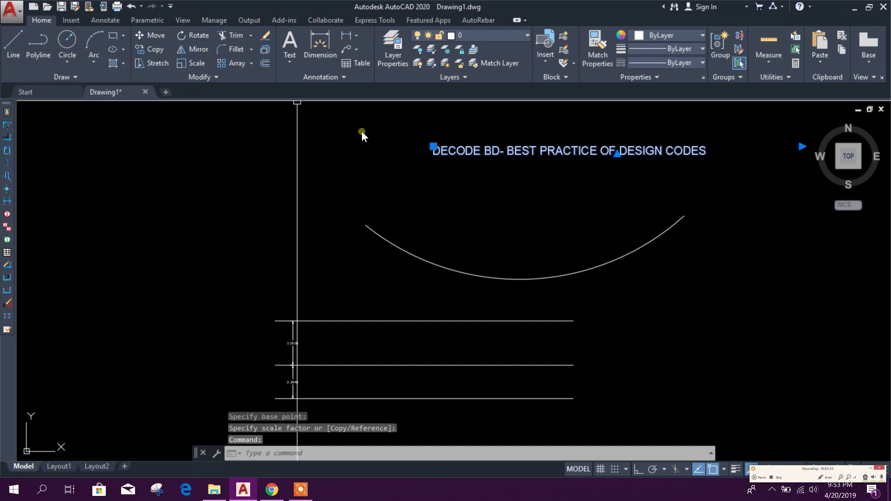
- Move the enlarged title text to sit just above the arc
{"action": "left_click", "coordinate": [151, 35]}
{"action": "left_click", "coordinate": [492, 180]}
{"action": "left_click", "coordinate": [465, 239]}
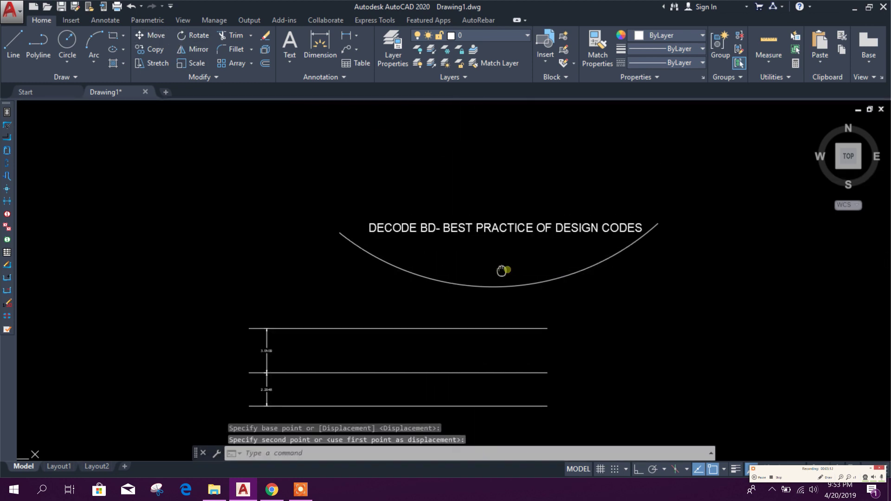
{"action": "scroll", "coordinate": [497, 244], "scroll_direction": "up", "scroll_amount": 2}
{"action": "scroll", "coordinate": [526, 286], "scroll_direction": "up", "scroll_amount": 2}
{"action": "scroll", "coordinate": [525, 286], "scroll_direction": "down", "scroll_amount": 4}
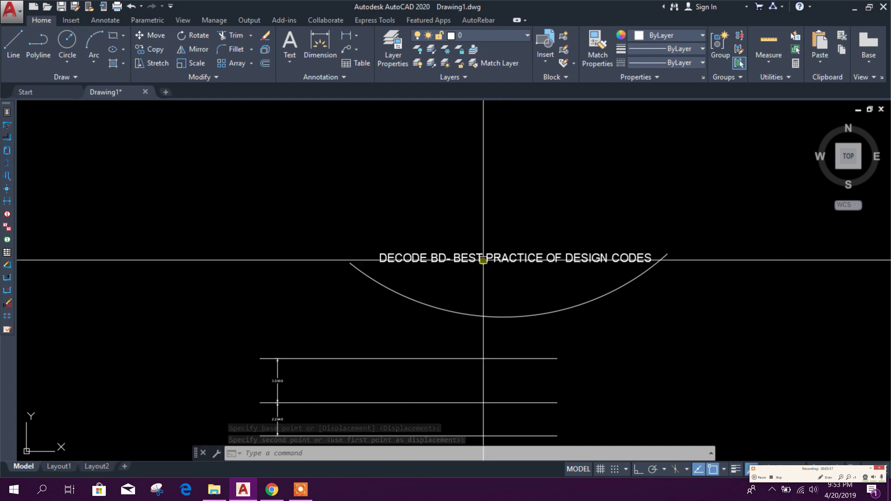
- Curve the title text along the arc with TL Text Along Curve, set to Always Load
{"action": "left_click", "coordinate": [285, 21]}
{"action": "left_click", "coordinate": [138, 52]}
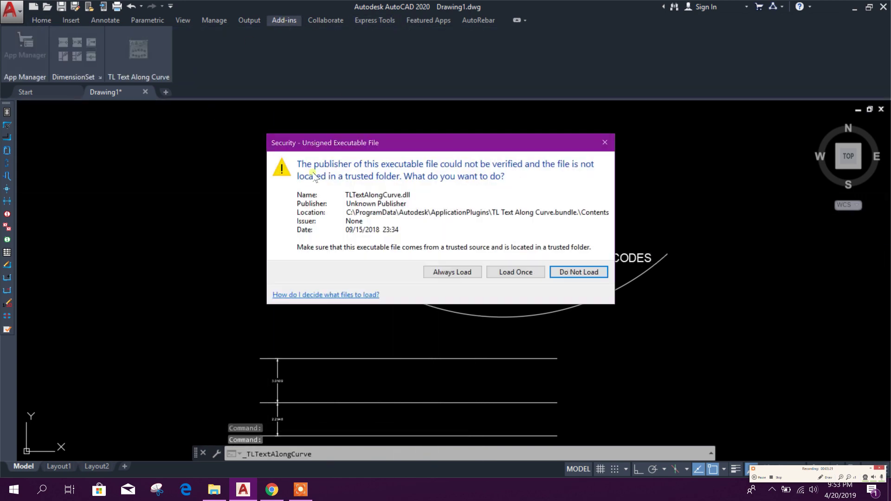
{"action": "left_click", "coordinate": [453, 268]}
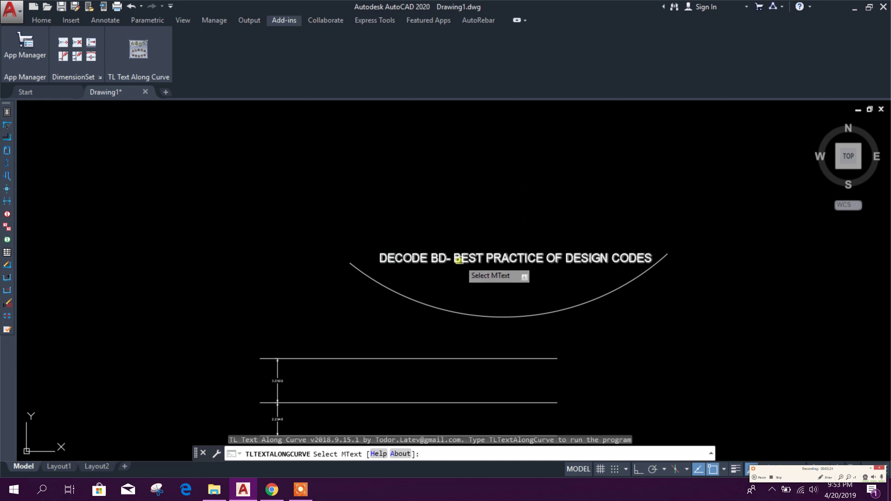
{"action": "left_click", "coordinate": [458, 258]}
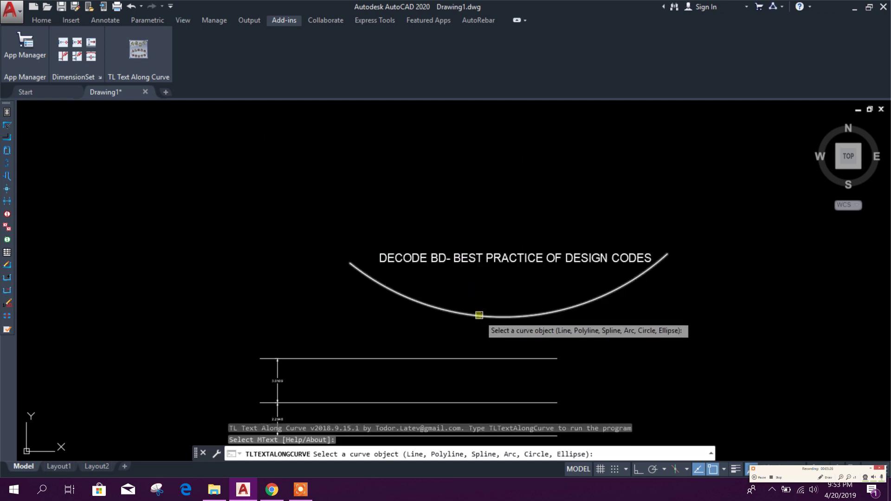
{"action": "left_click", "coordinate": [479, 313]}
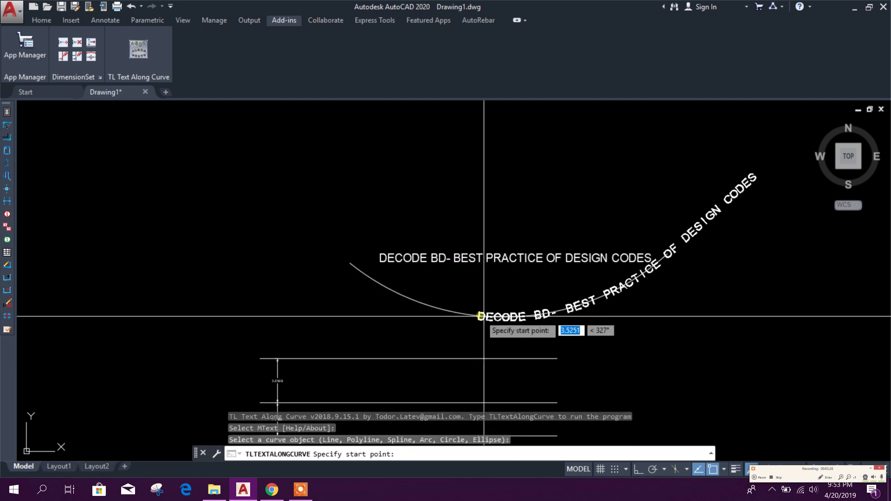
{"action": "left_click", "coordinate": [317, 319]}
- Delete the original straight title text
{"action": "middle_click_drag", "start_coordinate": [526, 337], "coordinate": [512, 342]}
{"action": "left_click", "coordinate": [520, 267]}
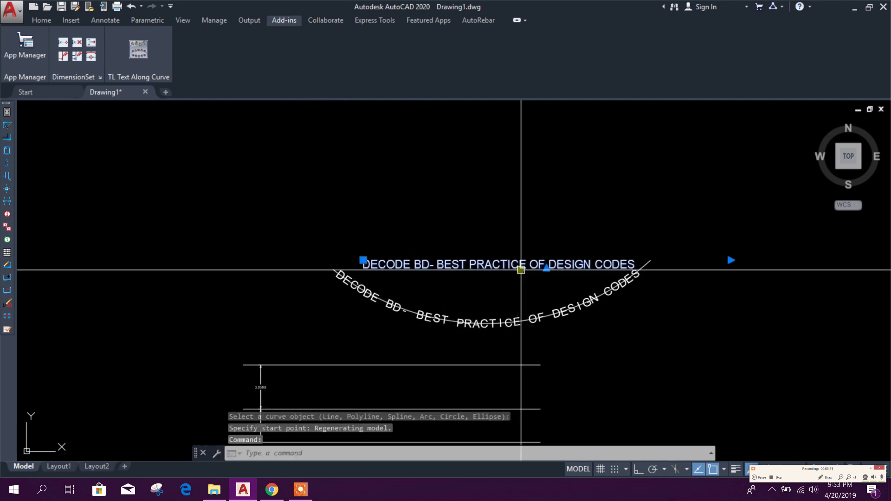
{"action": "key", "text": "Delete"}
{"action": "scroll", "coordinate": [627, 268], "scroll_direction": "up", "scroll_amount": 2}
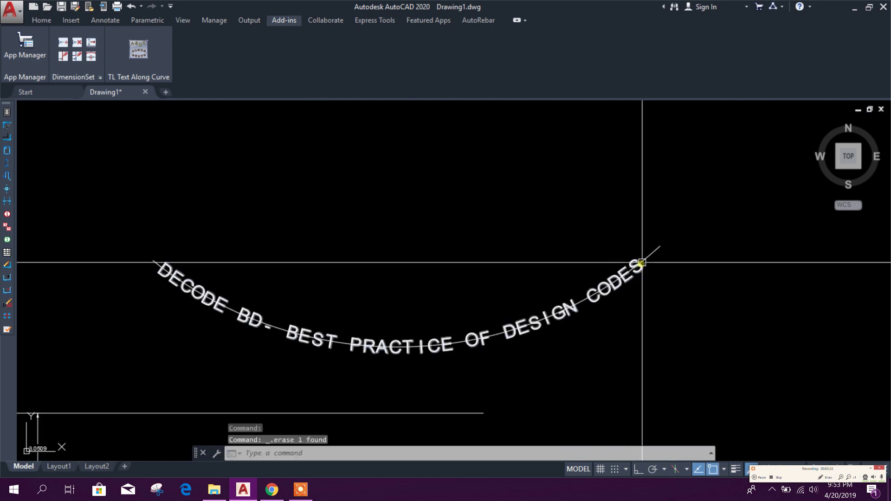
{"action": "scroll", "coordinate": [433, 321], "scroll_direction": "down", "scroll_amount": 2}
{"action": "scroll", "coordinate": [356, 341], "scroll_direction": "up", "scroll_amount": 2}
{"action": "scroll", "coordinate": [357, 332], "scroll_direction": "up", "scroll_amount": 2}
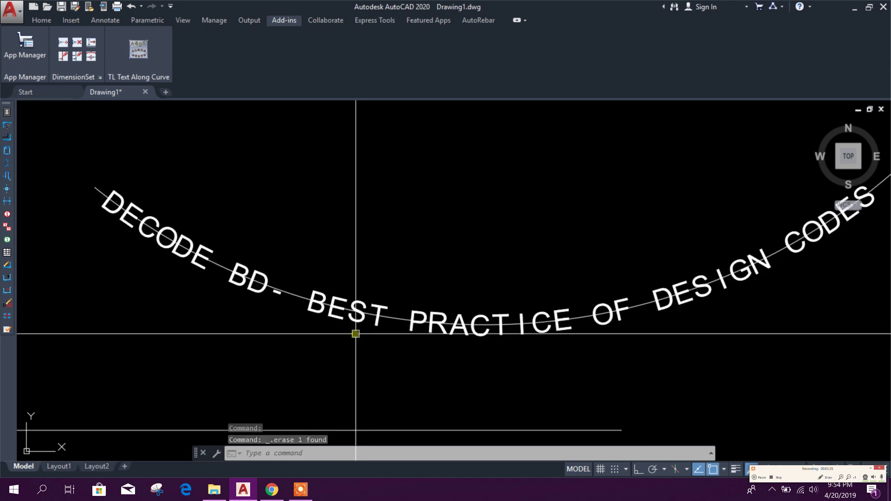
{"action": "scroll", "coordinate": [360, 324], "scroll_direction": "down", "scroll_amount": 4}
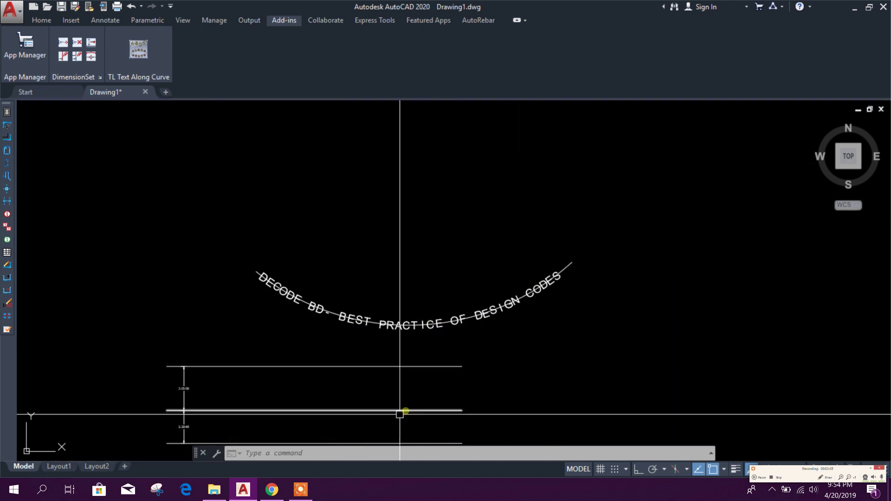
{"action": "left_click", "coordinate": [274, 490]}
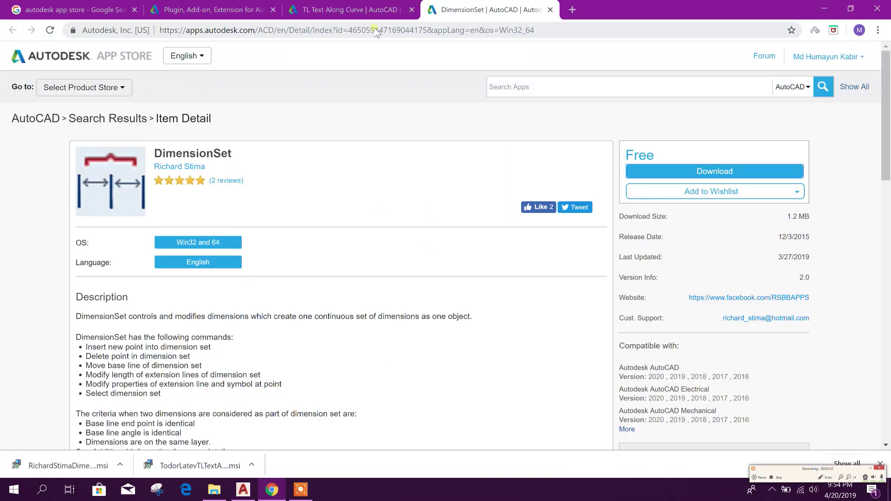
- Switch to the browser tab showing page 3 of the 84 free AutoCAD 2020 add-ins
{"action": "key", "text": "ctrl+shift+Tab"}
{"action": "key", "text": "ctrl+shift+Tab"}
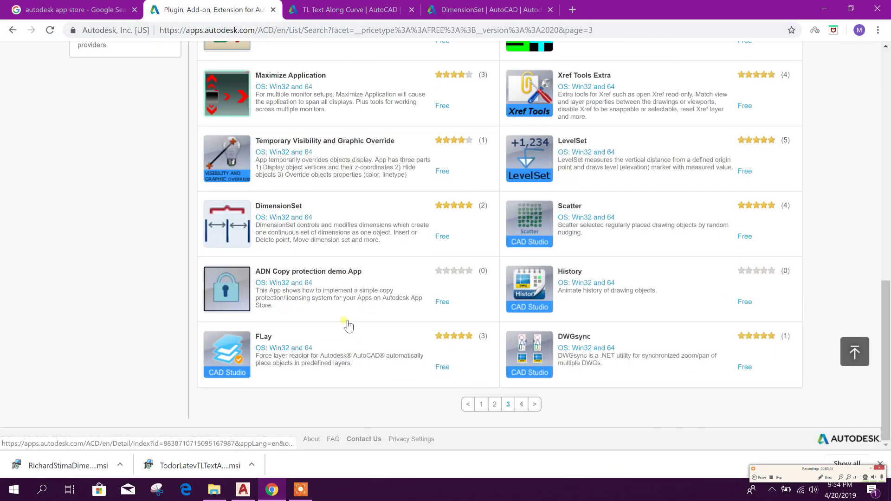
{"action": "scroll", "coordinate": [348, 326], "scroll_direction": "up", "scroll_amount": 5}
{"action": "scroll", "coordinate": [441, 293], "scroll_direction": "up", "scroll_amount": 3}
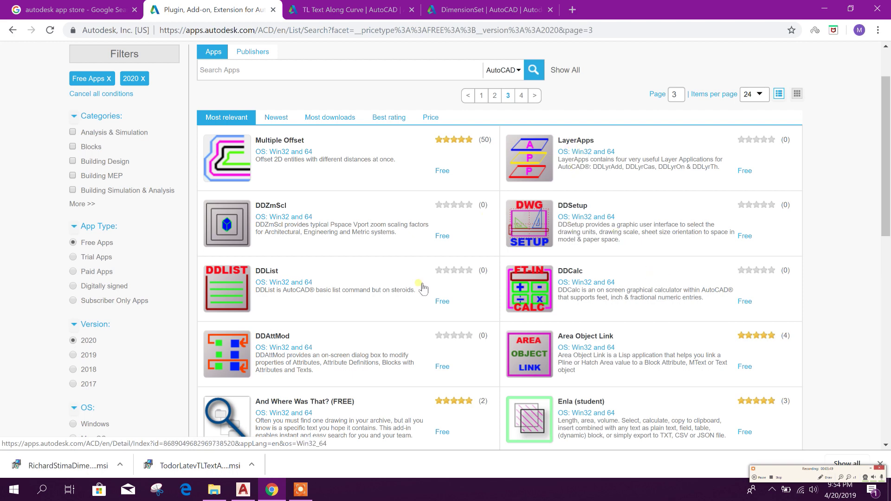
{"action": "scroll", "coordinate": [423, 289], "scroll_direction": "down", "scroll_amount": 2}
{"action": "scroll", "coordinate": [431, 294], "scroll_direction": "down", "scroll_amount": 3}
{"action": "scroll", "coordinate": [480, 315], "scroll_direction": "down", "scroll_amount": 3}
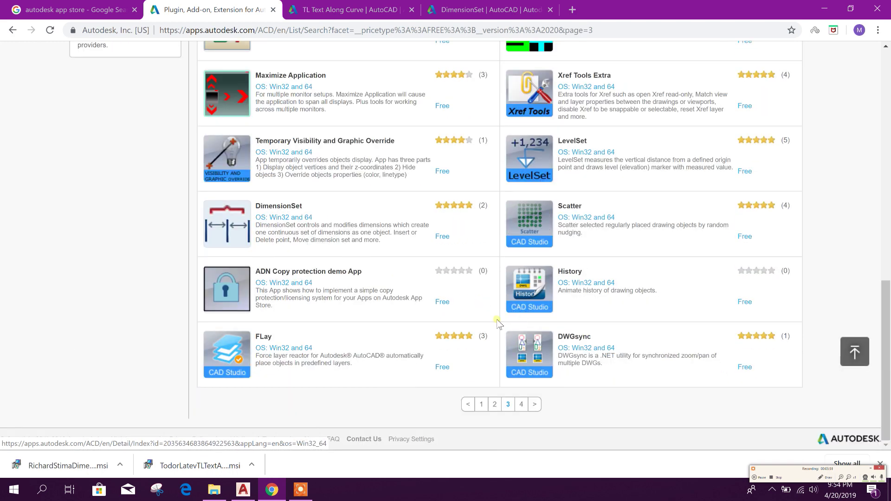
{"action": "scroll", "coordinate": [502, 334], "scroll_direction": "up", "scroll_amount": 7}
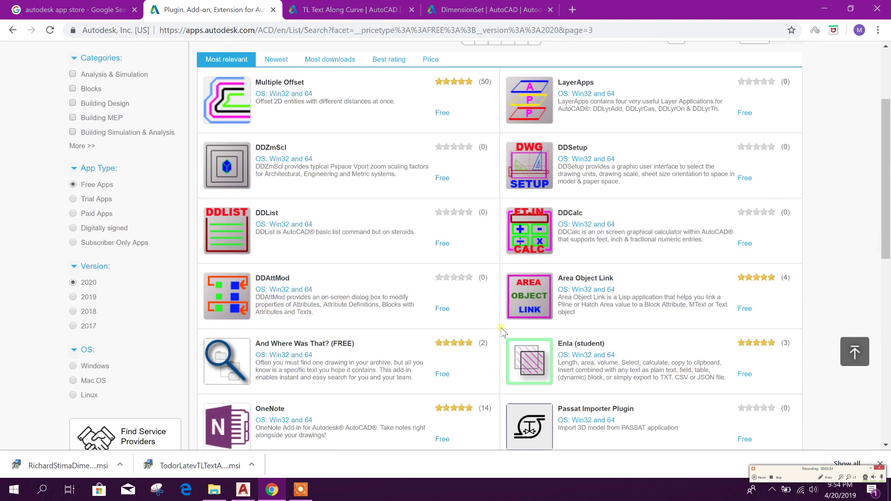
{"action": "scroll", "coordinate": [503, 335], "scroll_direction": "up", "scroll_amount": 2}
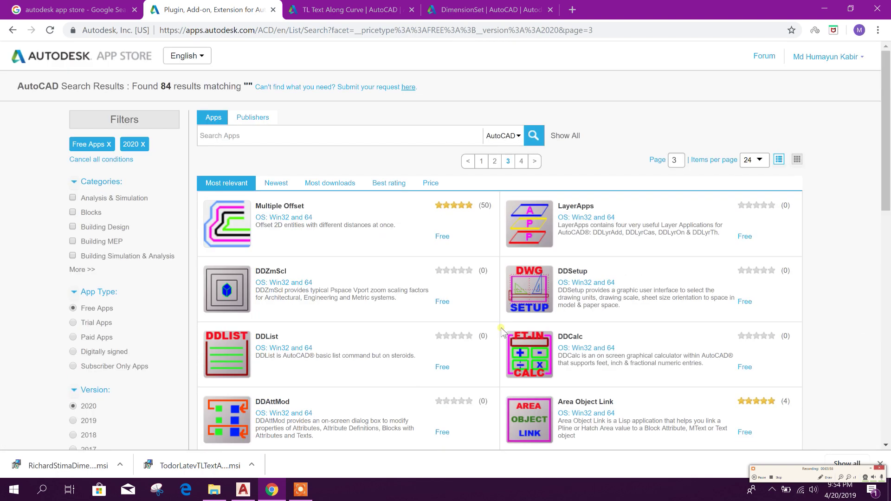